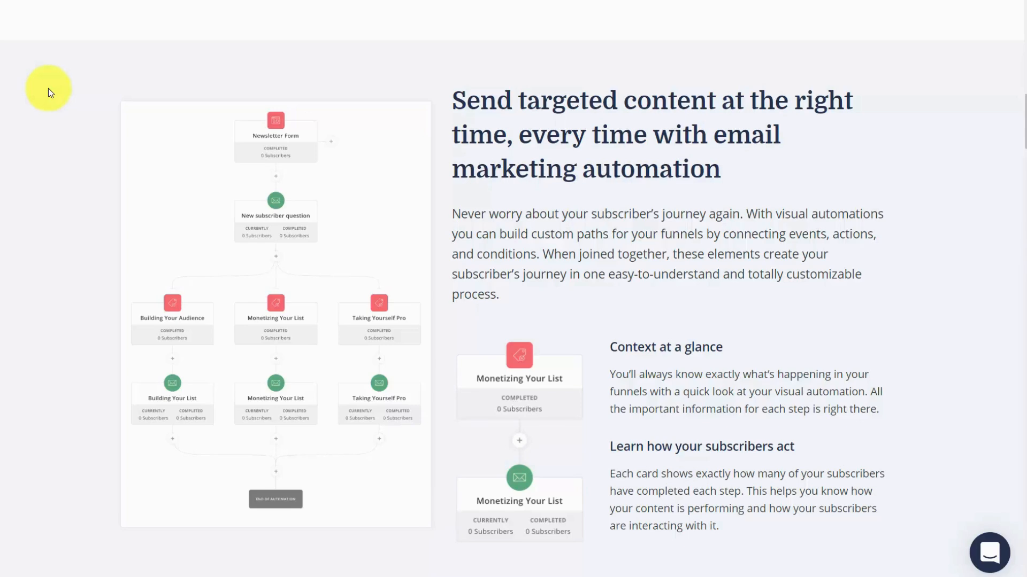
# Read through the ConvertKit automation and features pages, covering visual automations, forms, landing pages, broadcasts, sequences, reporting and integrations.
pyautogui.scroll(-10, 177, 114)
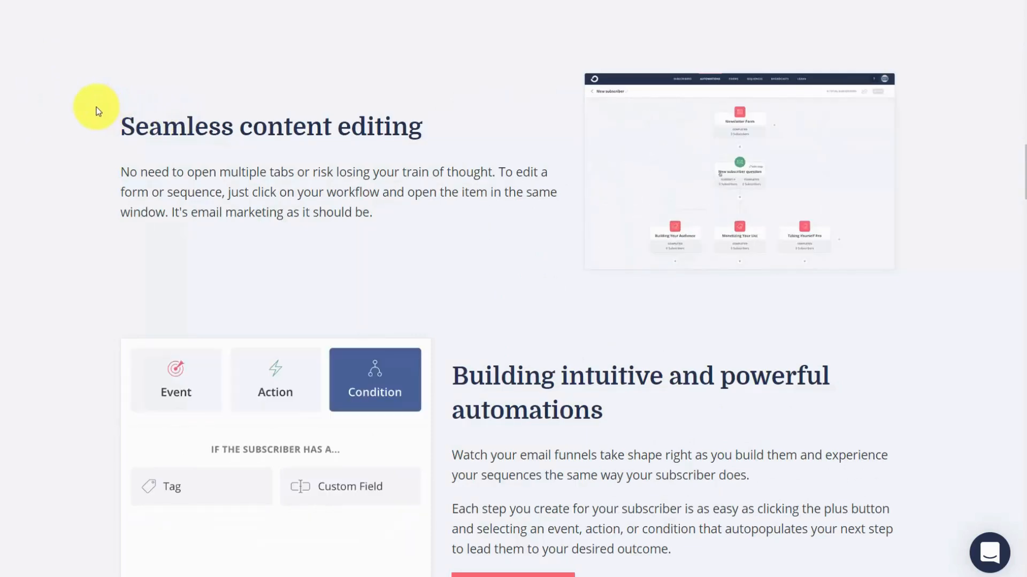
pyautogui.scroll(-15, 59, 107)
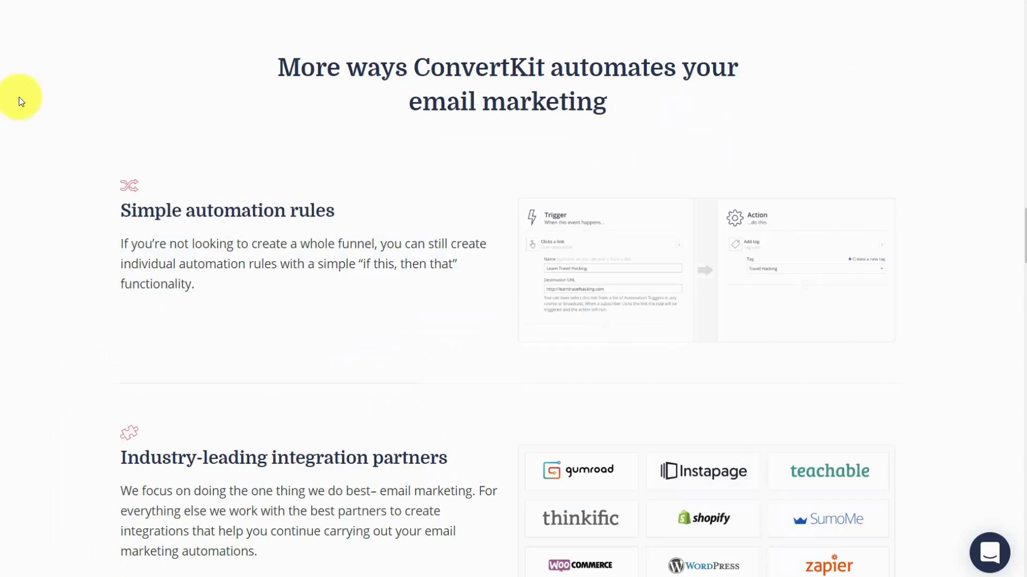
pyautogui.scroll(-5, 20, 101)
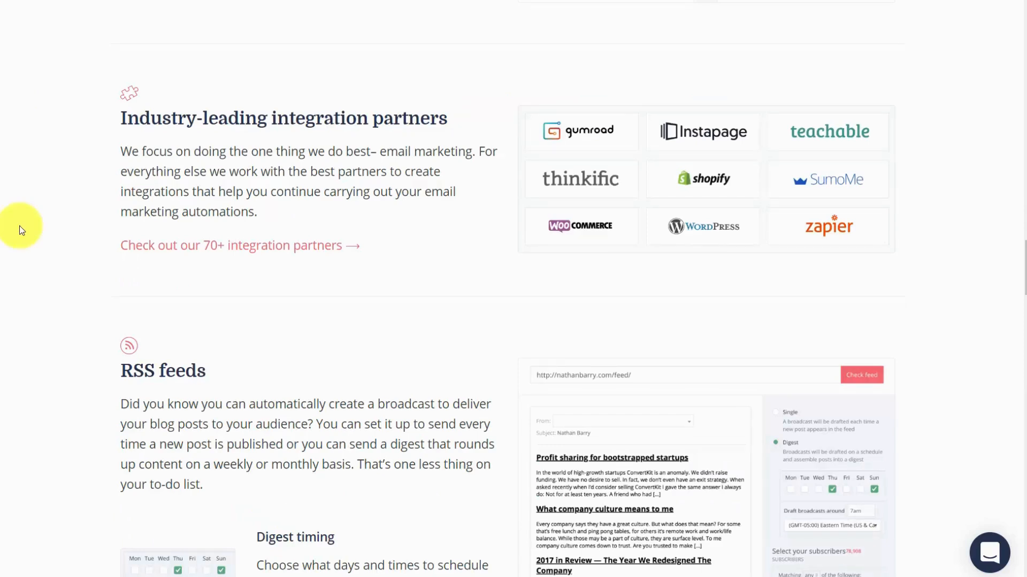
pyautogui.scroll(-15, 20, 229)
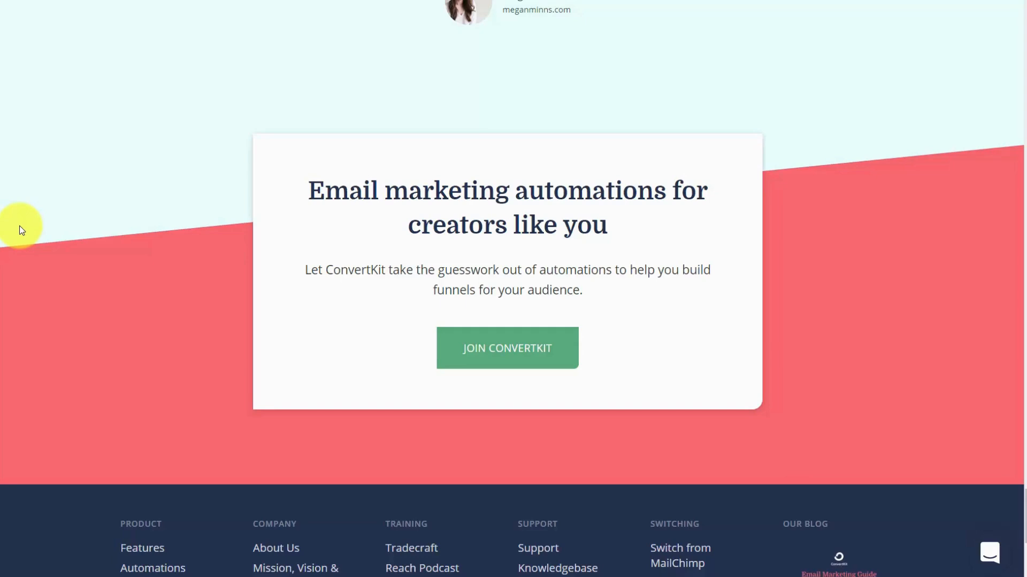
pyautogui.scroll(20, 487, 80)
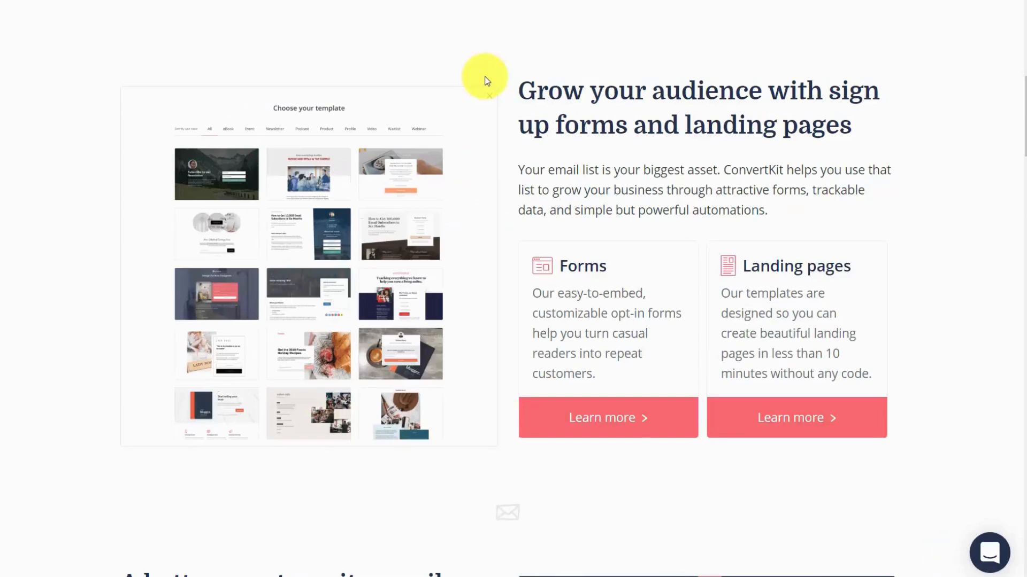
pyautogui.scroll(-9, 103, 113)
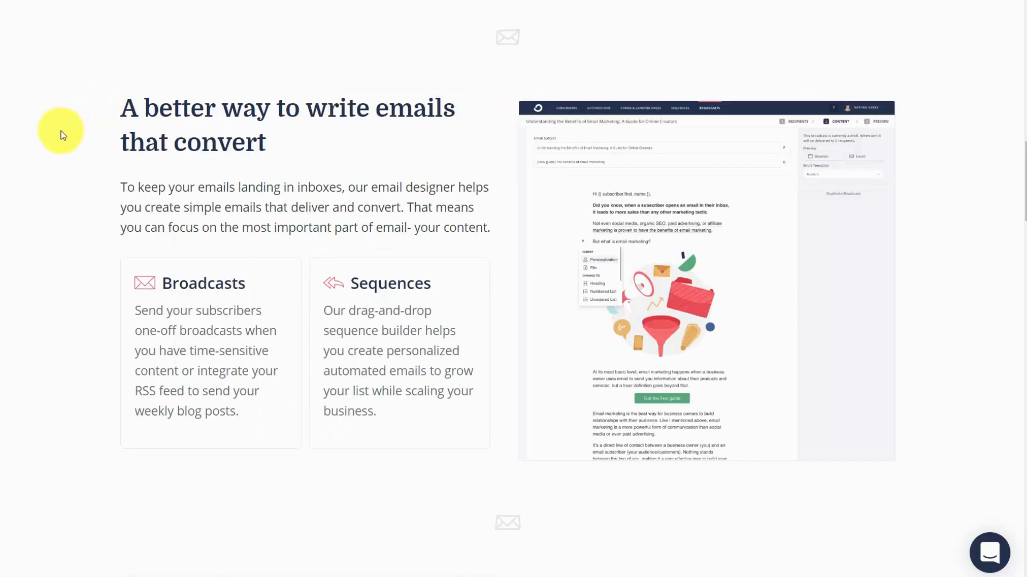
pyautogui.scroll(-9, 63, 134)
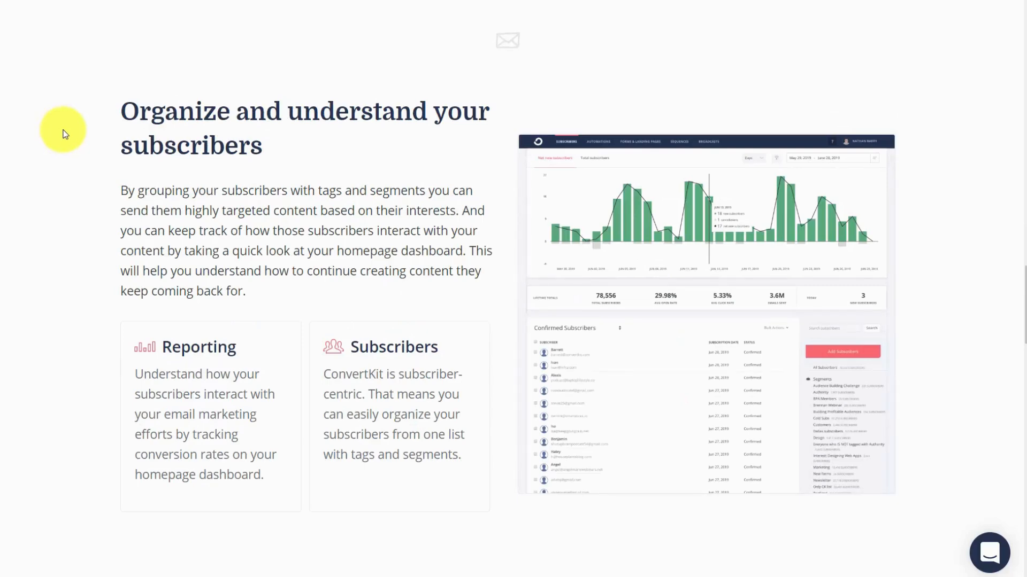
pyautogui.scroll(-9, 63, 133)
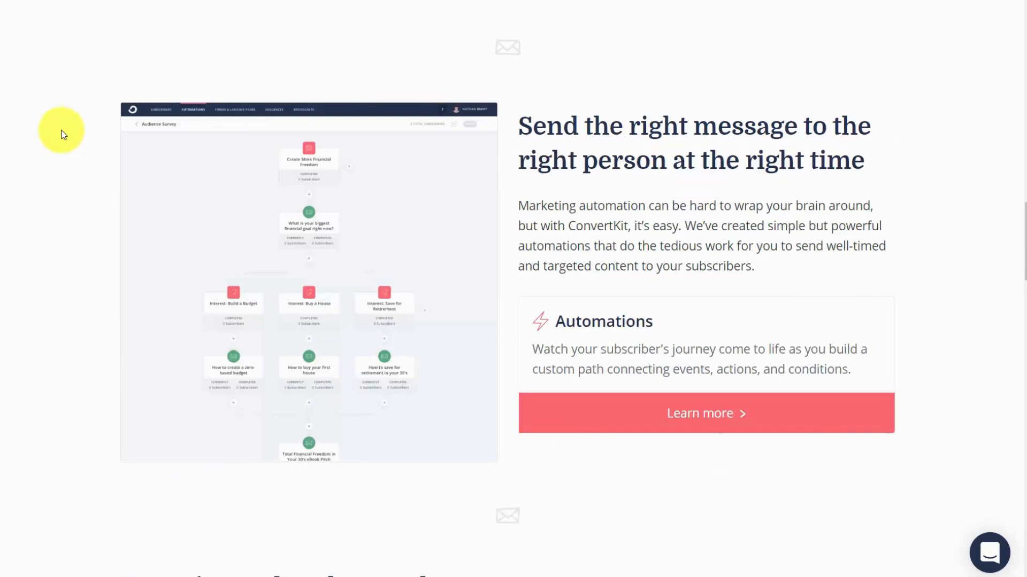
pyautogui.scroll(-10, 66, 135)
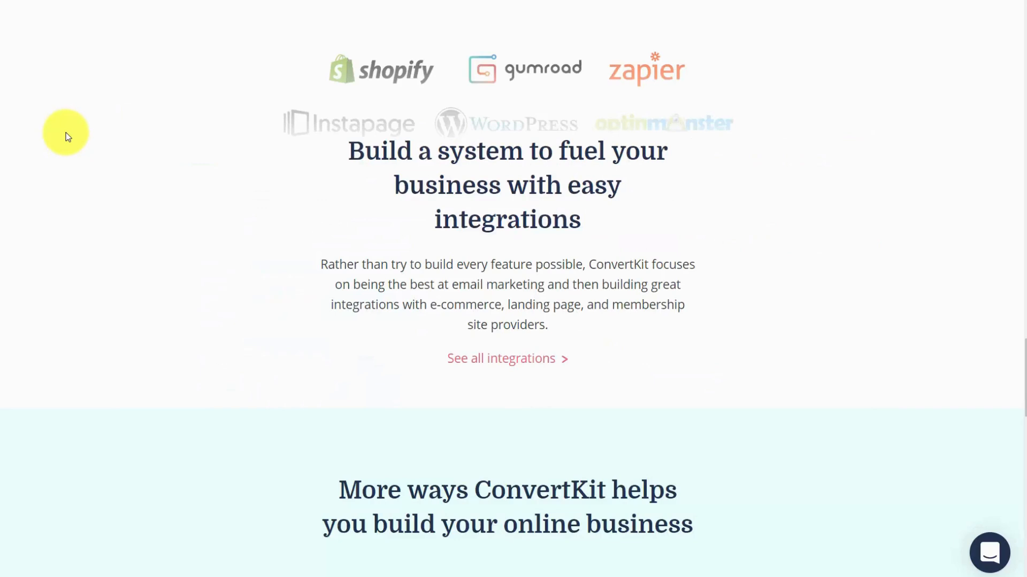
pyautogui.scroll(-10, 67, 136)
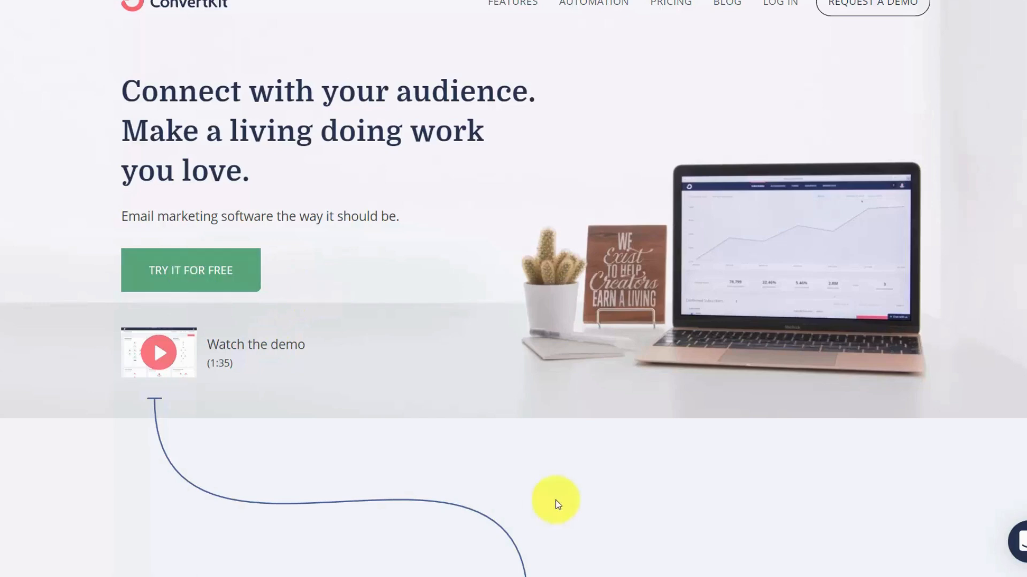
# Start the free trial sign-up from the ConvertKit home page.
pyautogui.click(208, 276)
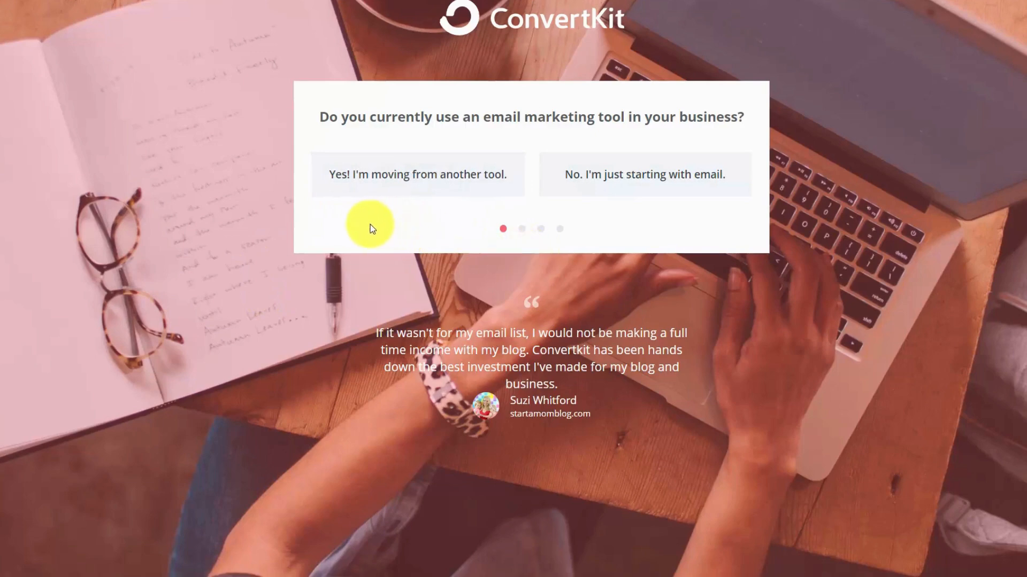
pyautogui.click(389, 179)
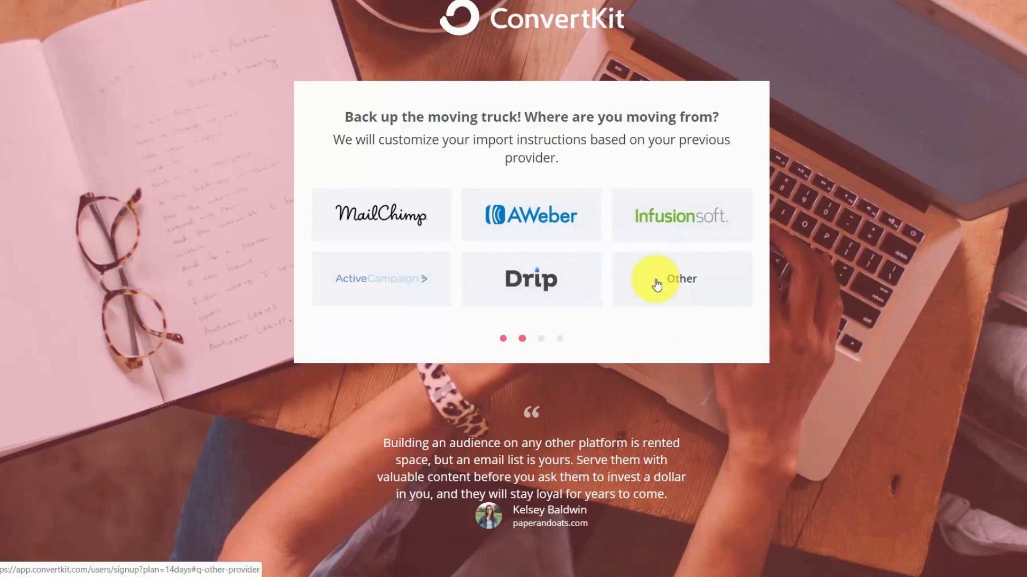
pyautogui.click(682, 280)
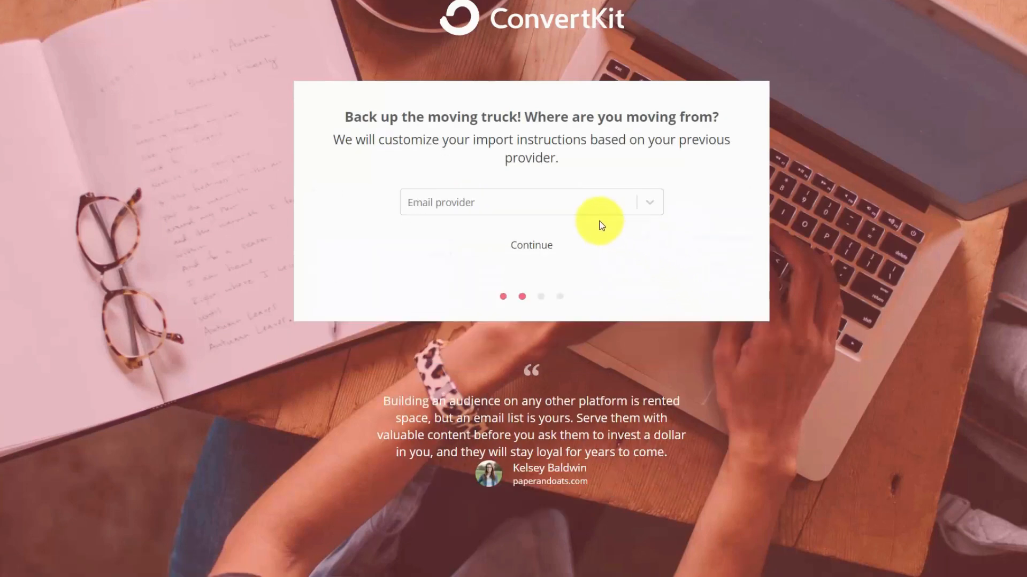
pyautogui.click(649, 203)
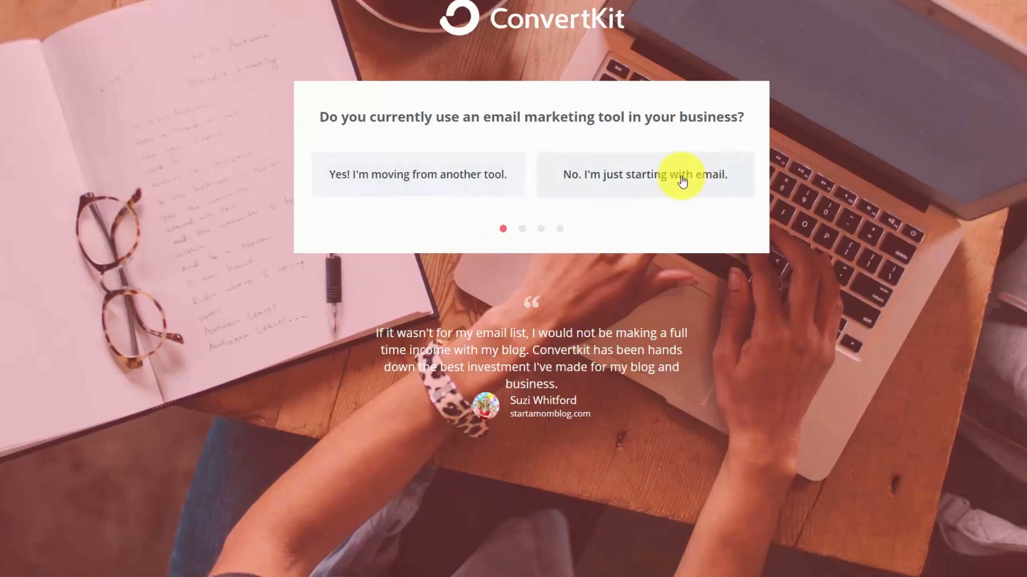
# Answer the sign-up questions by stating that you are just starting with email and already have a website.
pyautogui.click(613, 182)
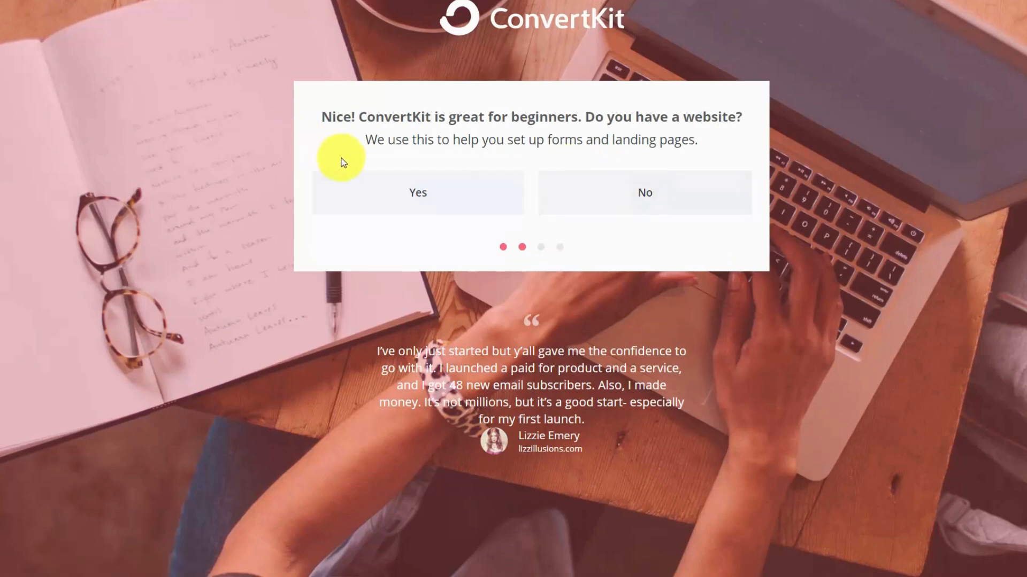
pyautogui.click(419, 199)
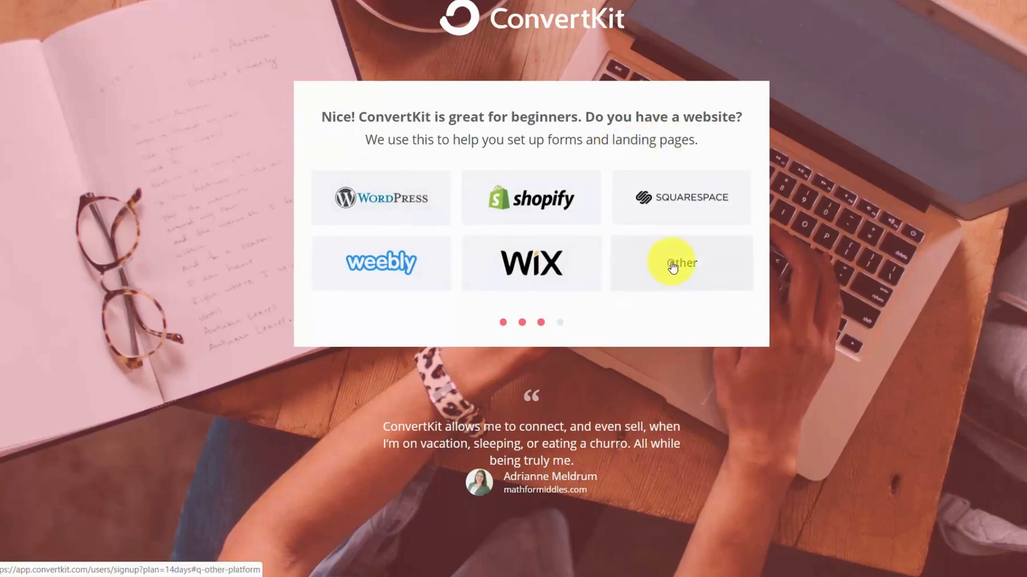
pyautogui.click(675, 262)
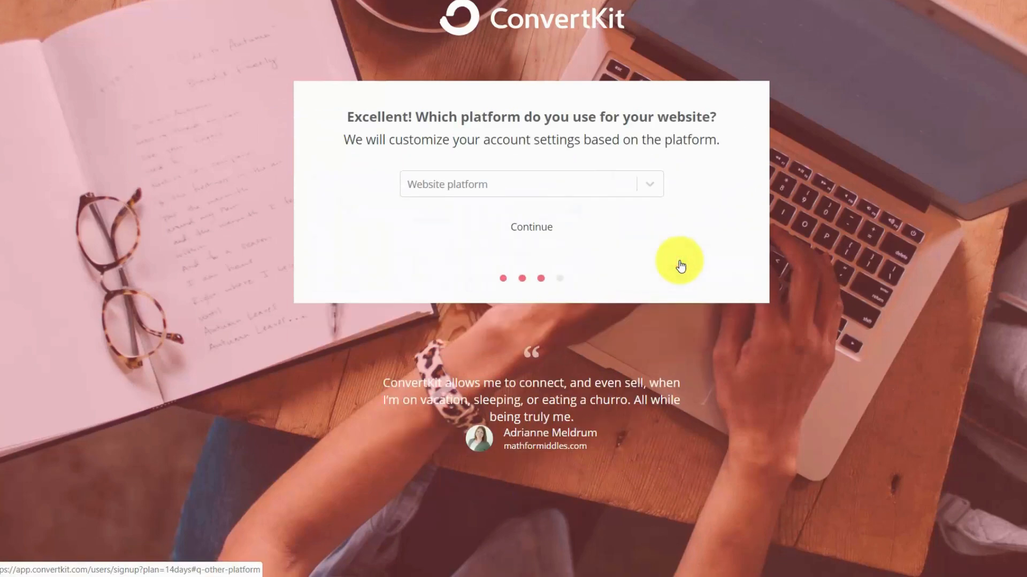
pyautogui.click(650, 187)
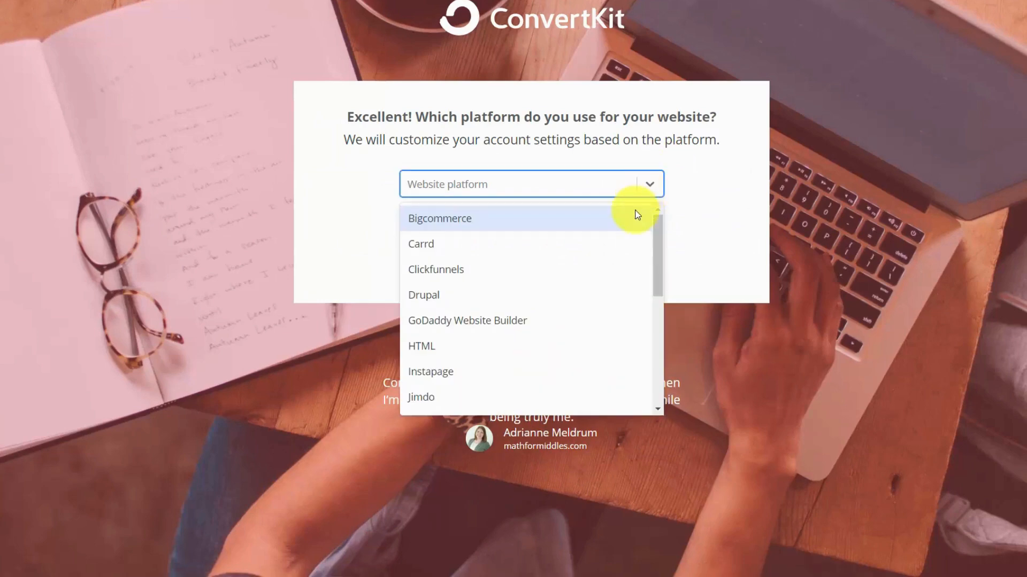
pyautogui.scroll(-3, 634, 212)
pyautogui.click(690, 194)
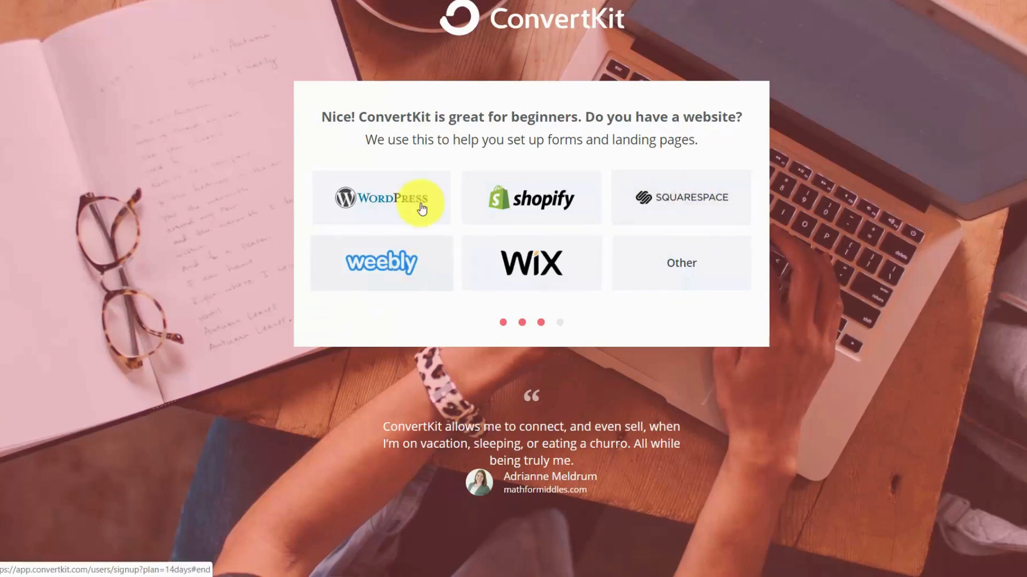
# Choose WordPress as the website platform and complete the sign-up with the account's e-mail and password.
pyautogui.click(406, 200)
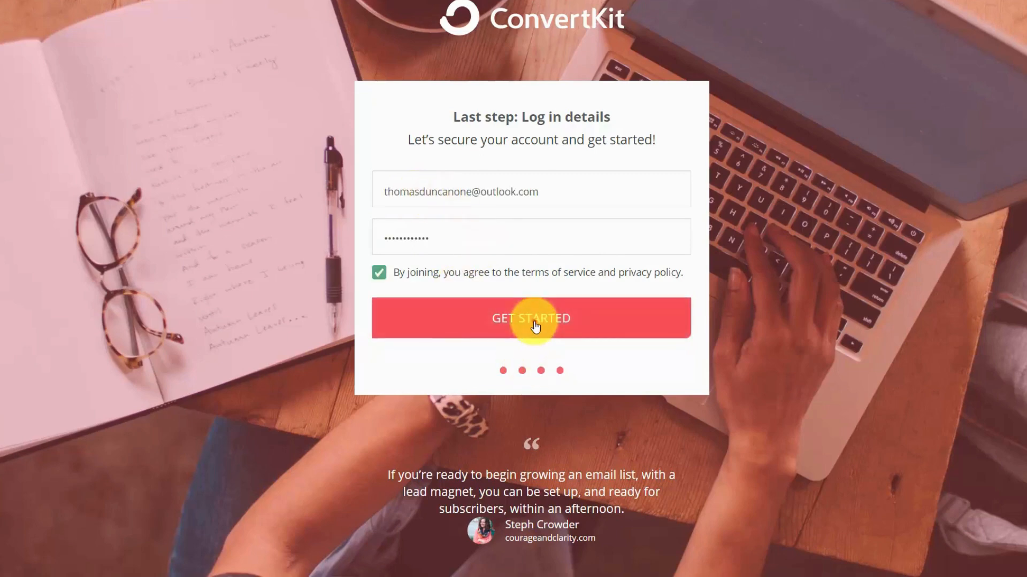
pyautogui.click(535, 326)
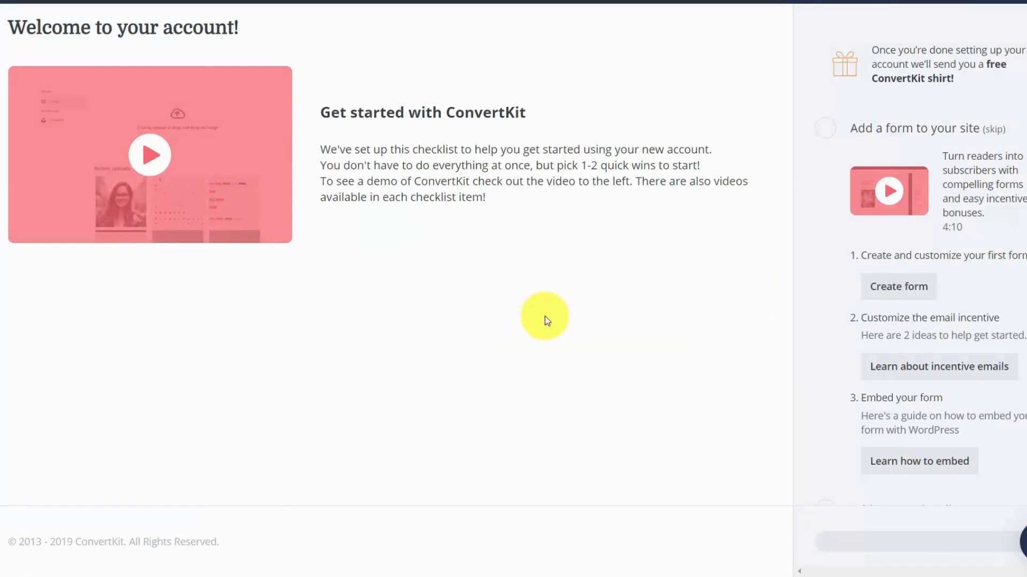
# Open the getting-started demo video on the welcome page and dismiss it.
pyautogui.click(150, 155)
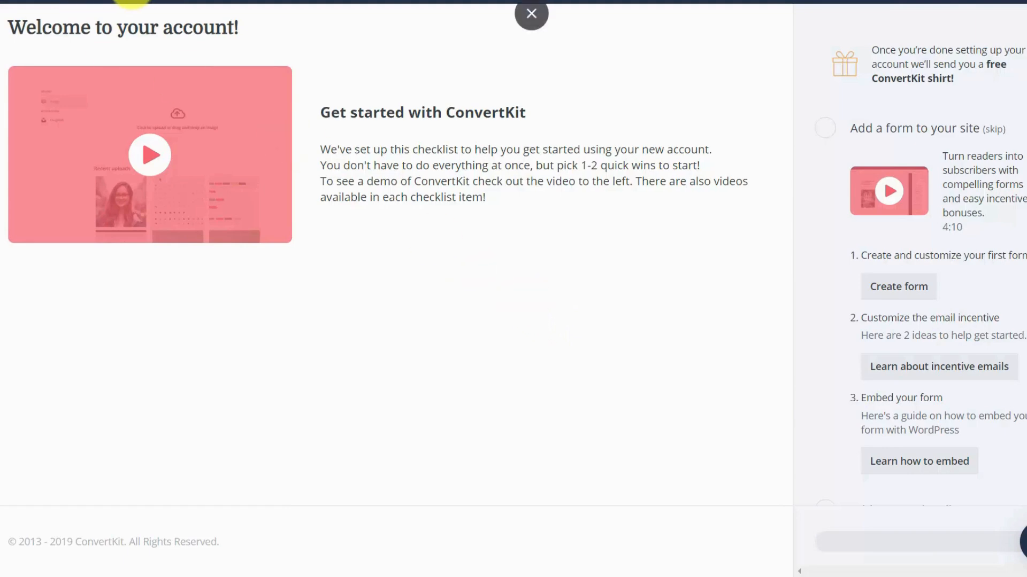
pyautogui.click(118, 1)
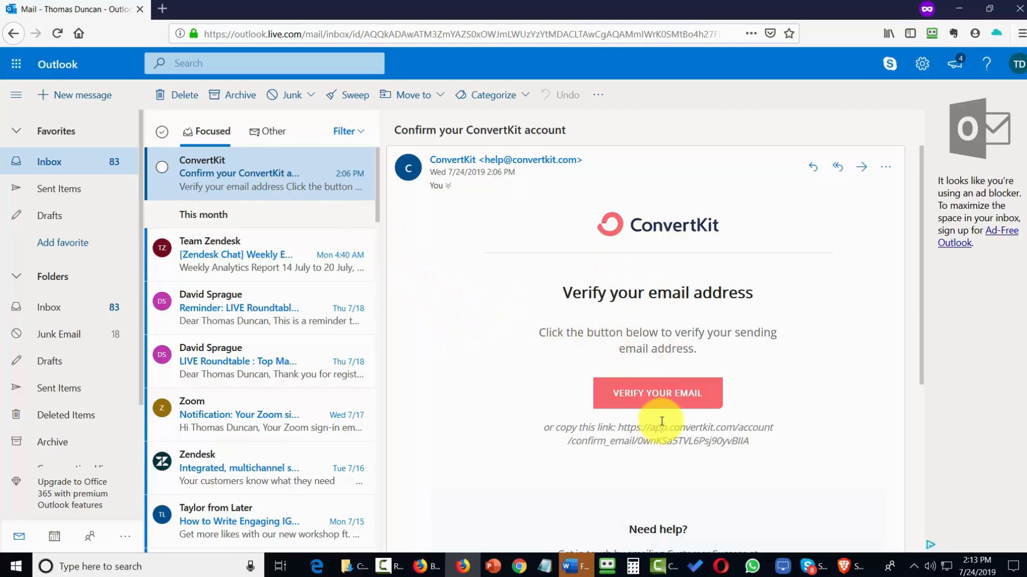
# Verify the account's e-mail address from the ConvertKit confirmation message in Outlook.
pyautogui.click(649, 396)
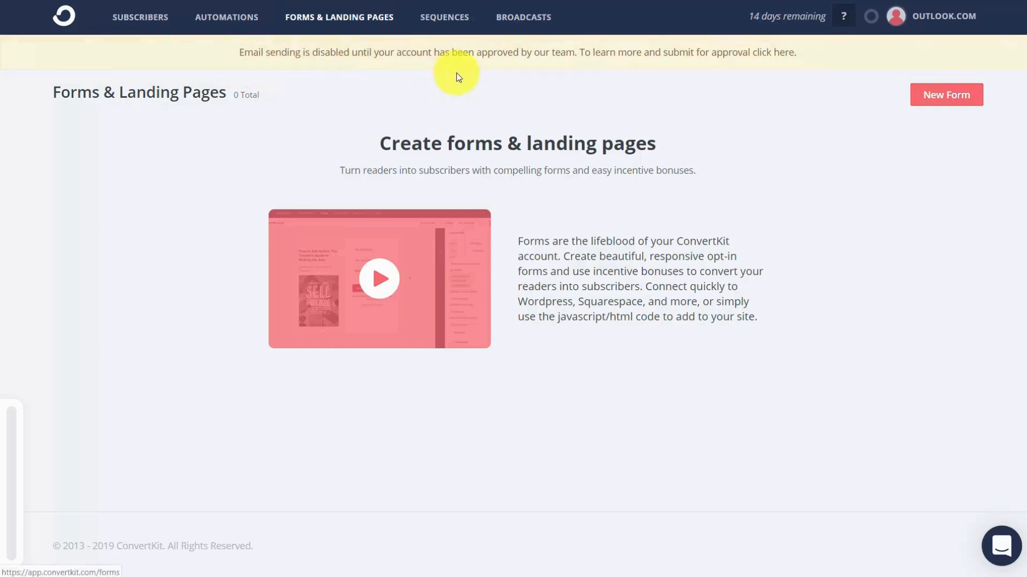
# Add a From Address in the email settings with the sender's name and domain e-mail address.
pyautogui.click(563, 69)
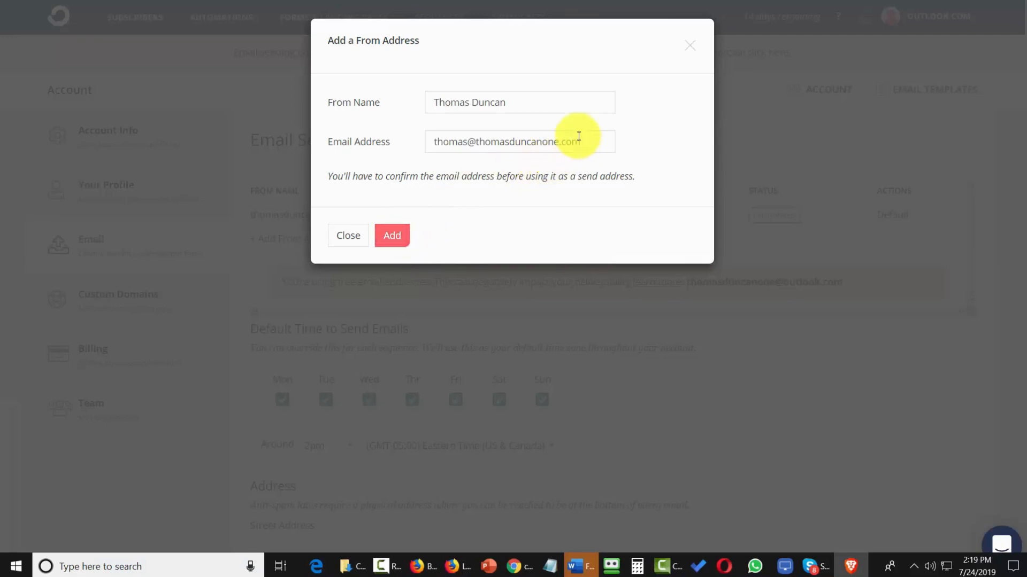
pyautogui.click(393, 235)
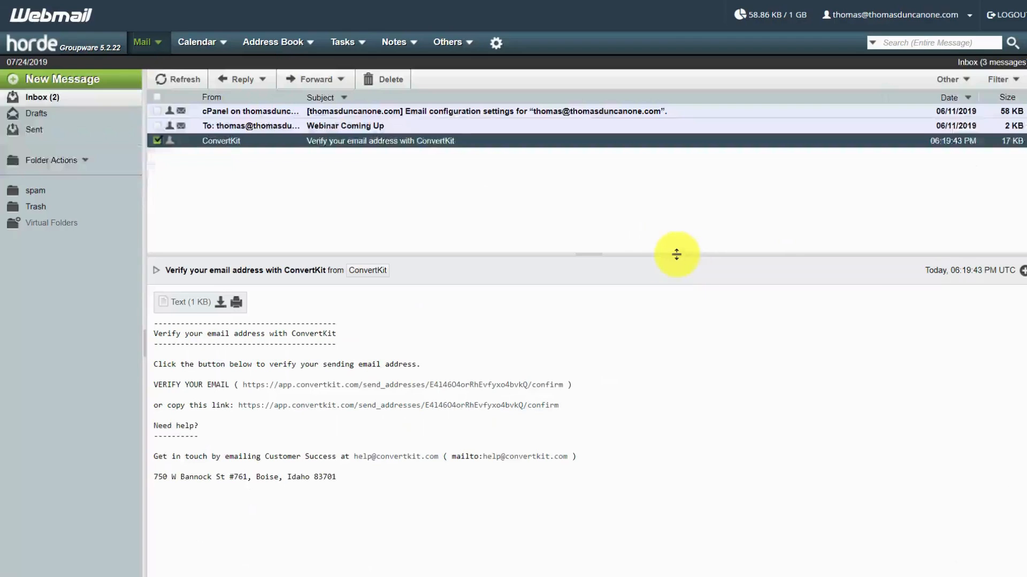
# Confirm the new From Address through the verification link in Horde Webmail and set it as the default sender in ConvertKit.
pyautogui.rightClick(408, 407)
pyautogui.click(448, 486)
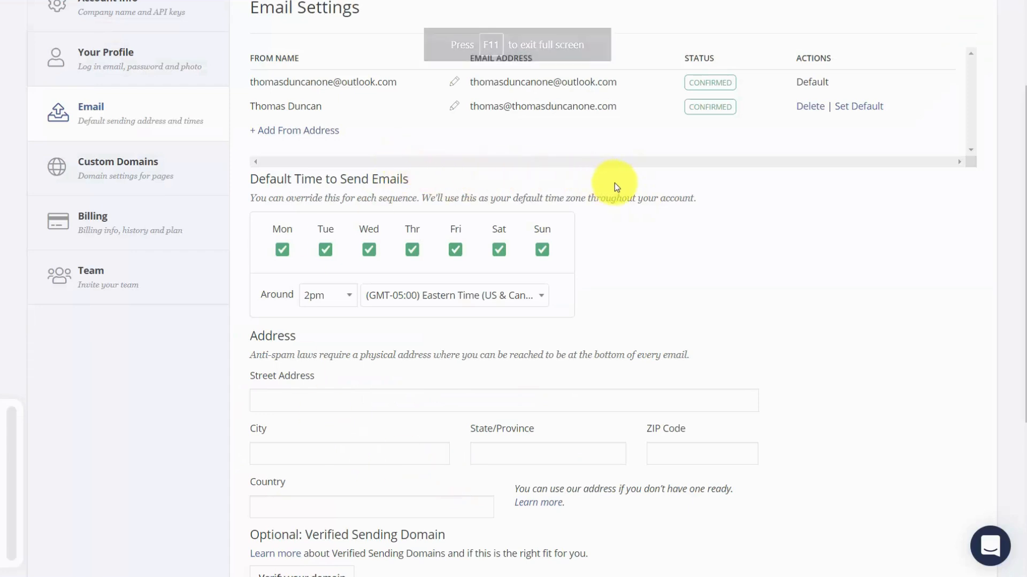
pyautogui.click(853, 107)
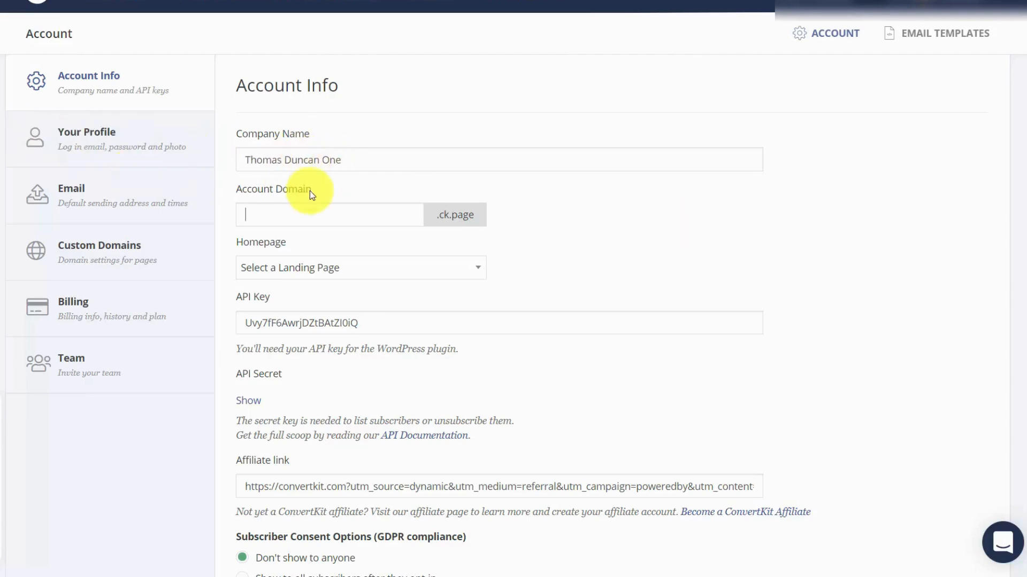
# Set the Account Domain to the company name in lowercase without spaces and save the account settings.
pyautogui.click(301, 219)
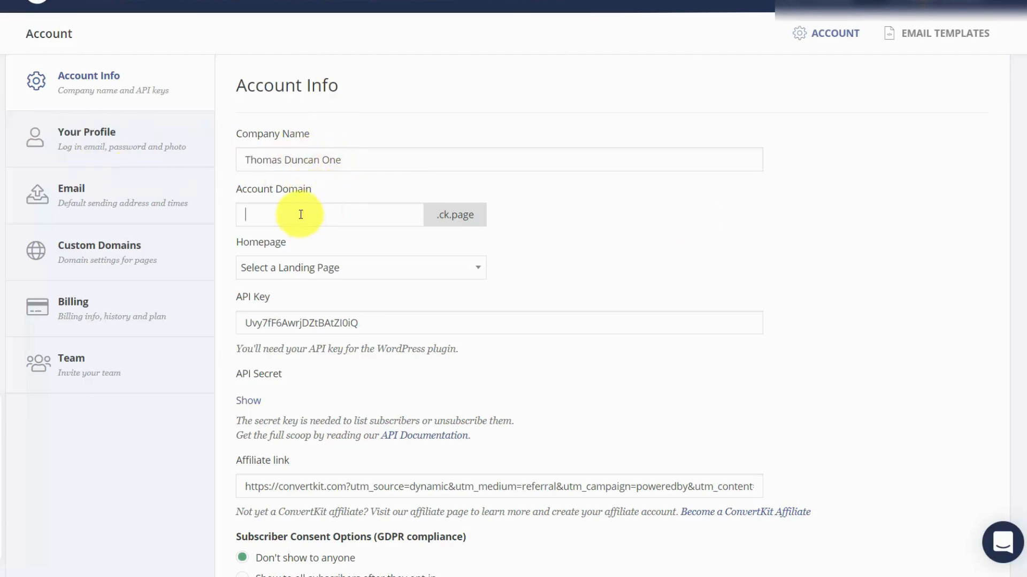
pyautogui.write('thomasduncanone')
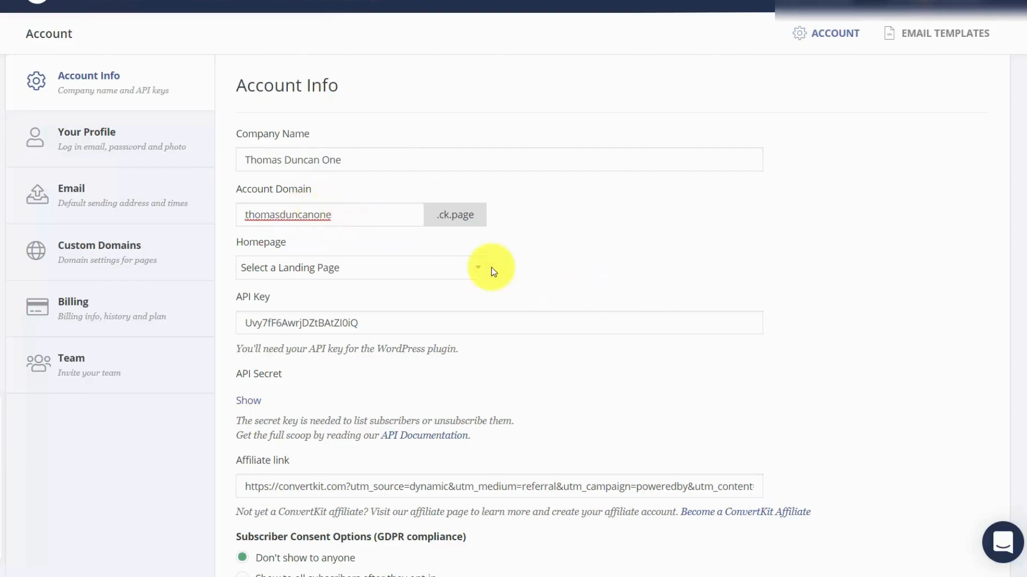
pyautogui.click(471, 266)
pyautogui.click(472, 267)
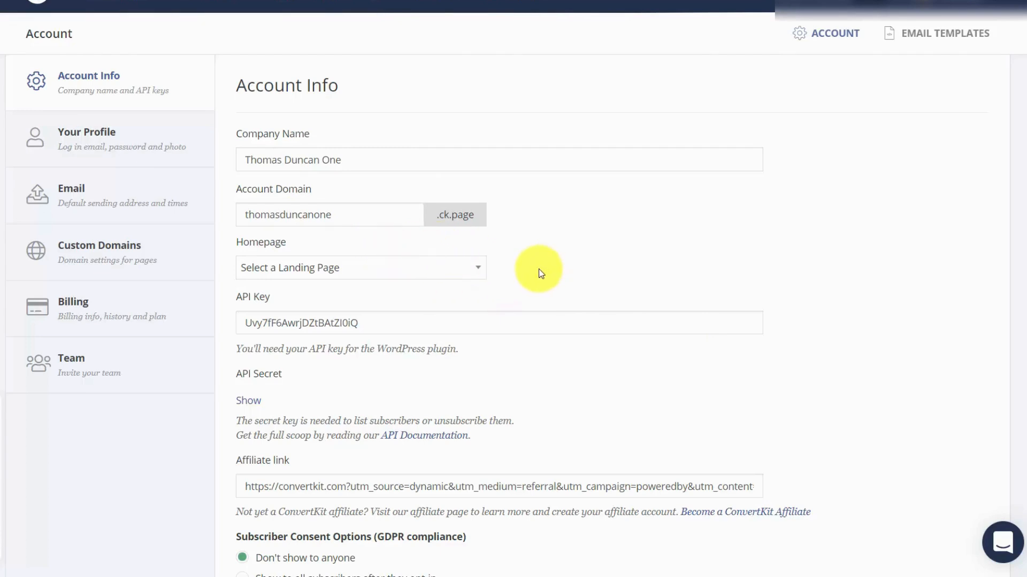
pyautogui.scroll(-5, 539, 273)
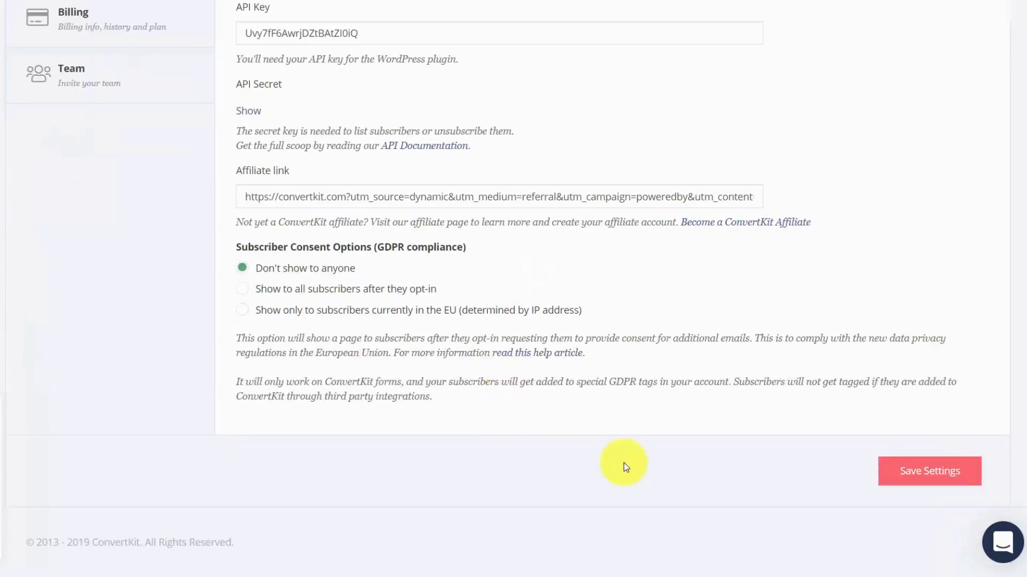
pyautogui.click(910, 477)
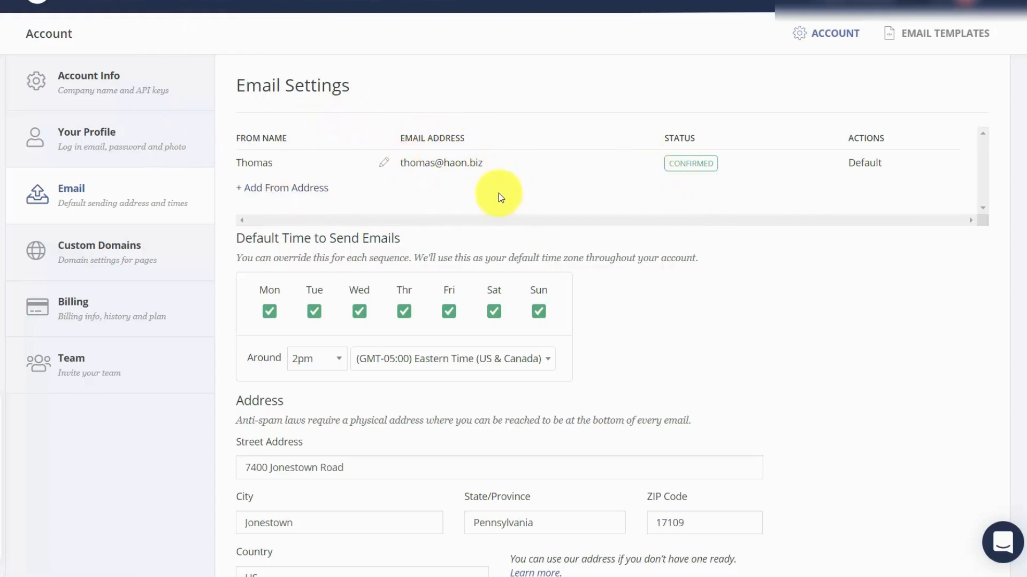
# Review the email settings for the physical address, verified sending domain and advanced subscriber_id options.
pyautogui.scroll(-5, 500, 192)
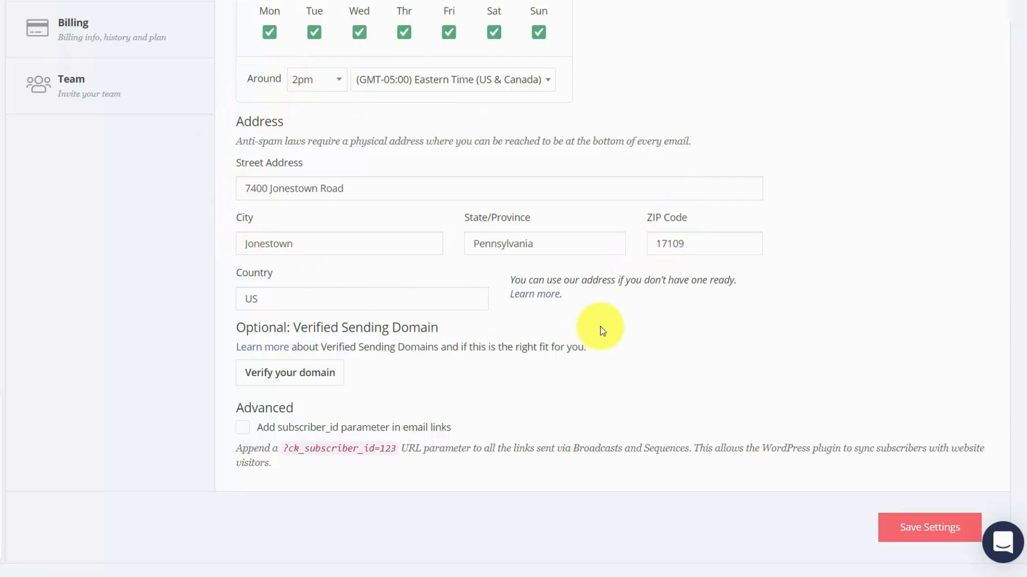
pyautogui.scroll(-1, 569, 314)
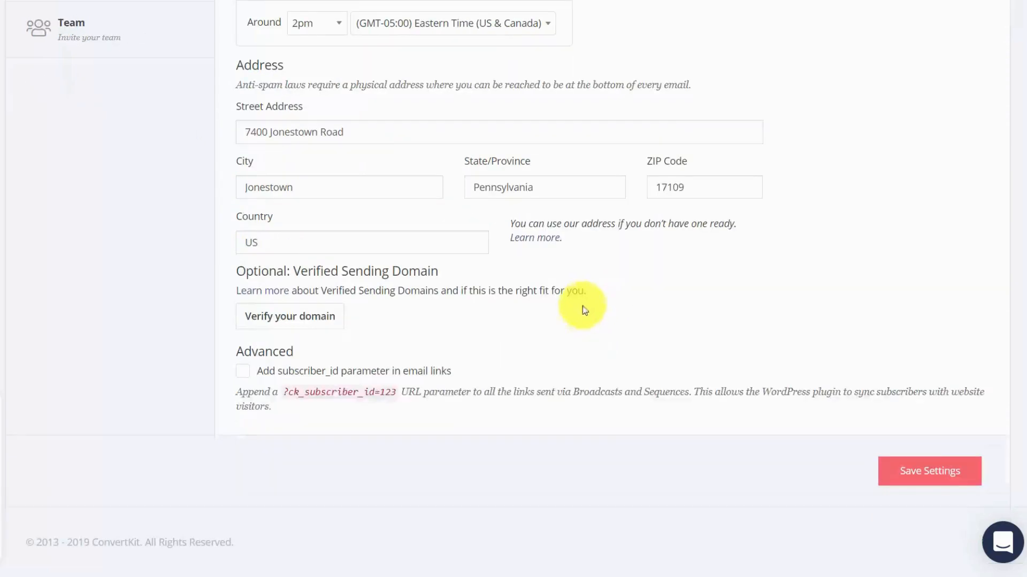
# Set up the verified sending domain haon.biz in the email settings and validate its DNS records.
pyautogui.click(286, 319)
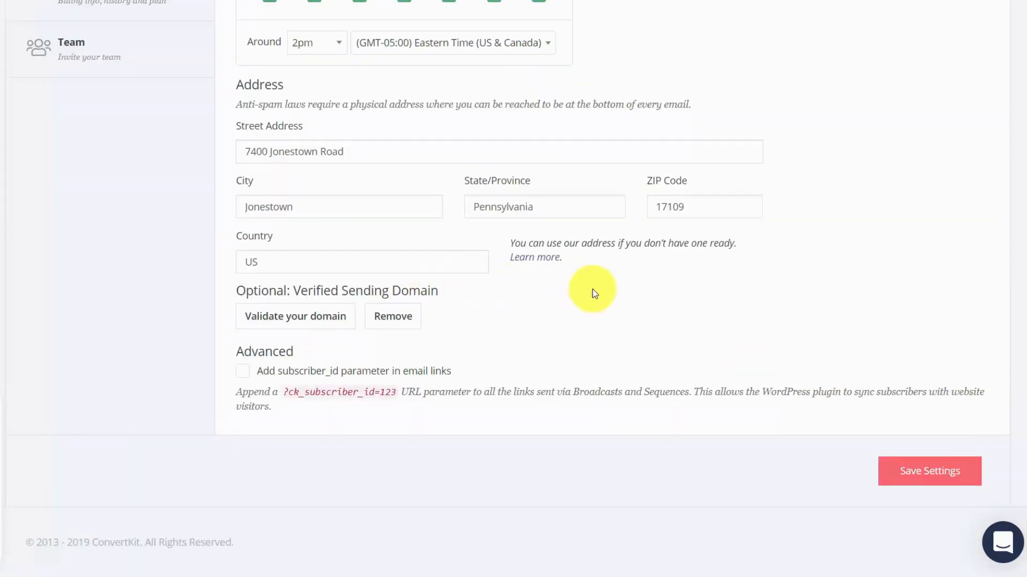
pyautogui.click(294, 318)
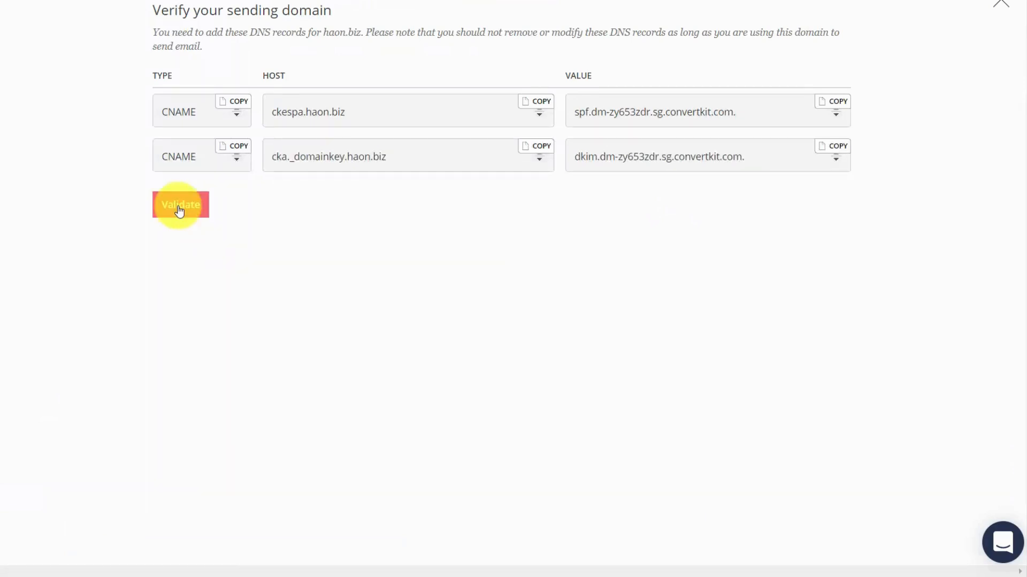
pyautogui.click(180, 210)
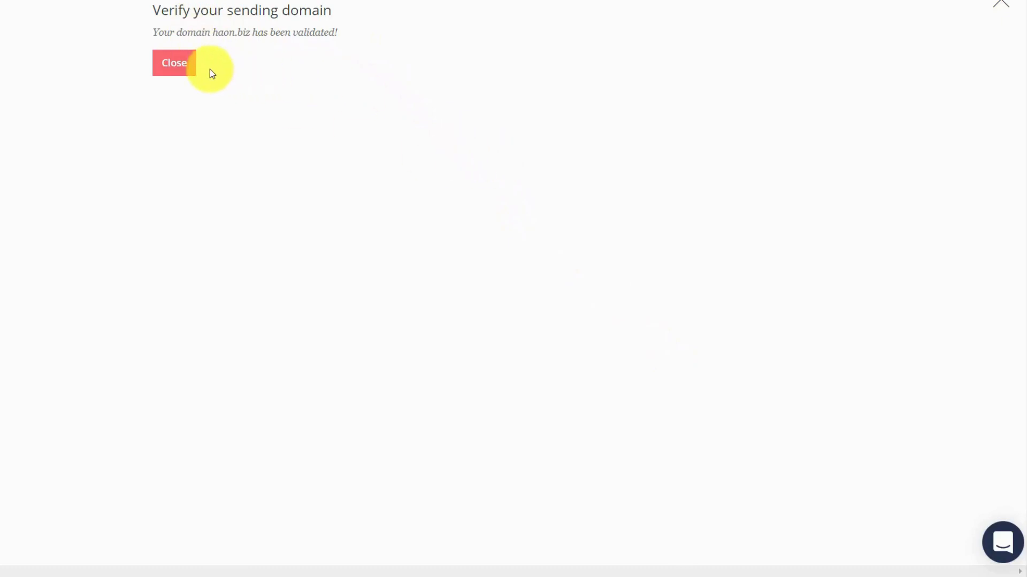
pyautogui.click(177, 63)
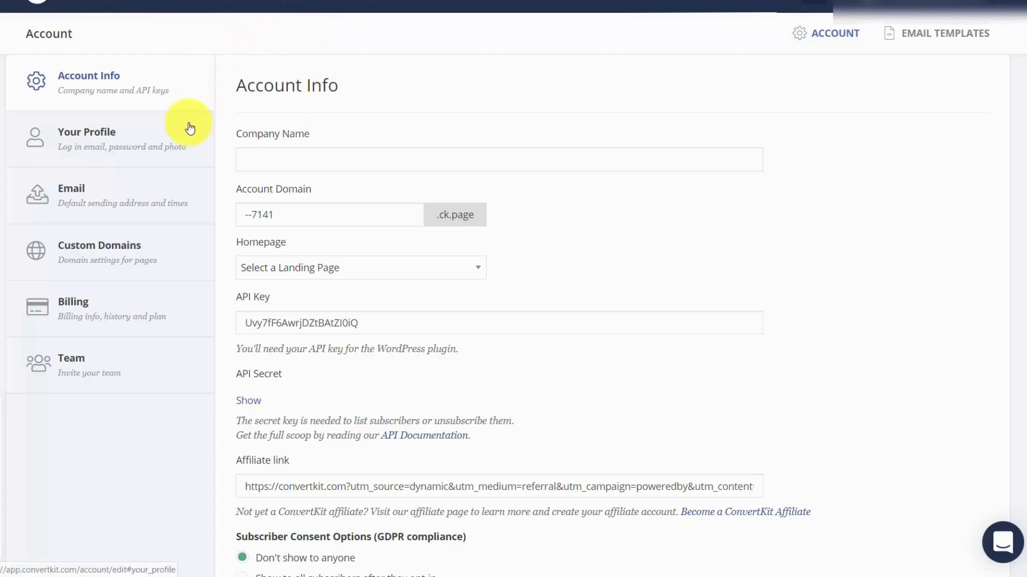
# Invite a new team member with the Admin role, entering the person's full name and e-mail address.
pyautogui.click(104, 363)
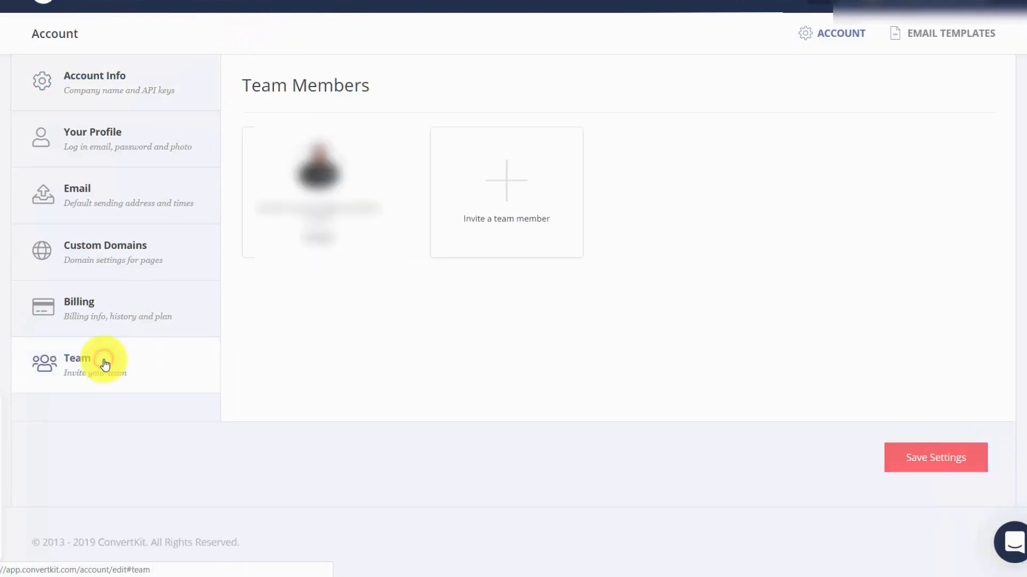
pyautogui.click(506, 183)
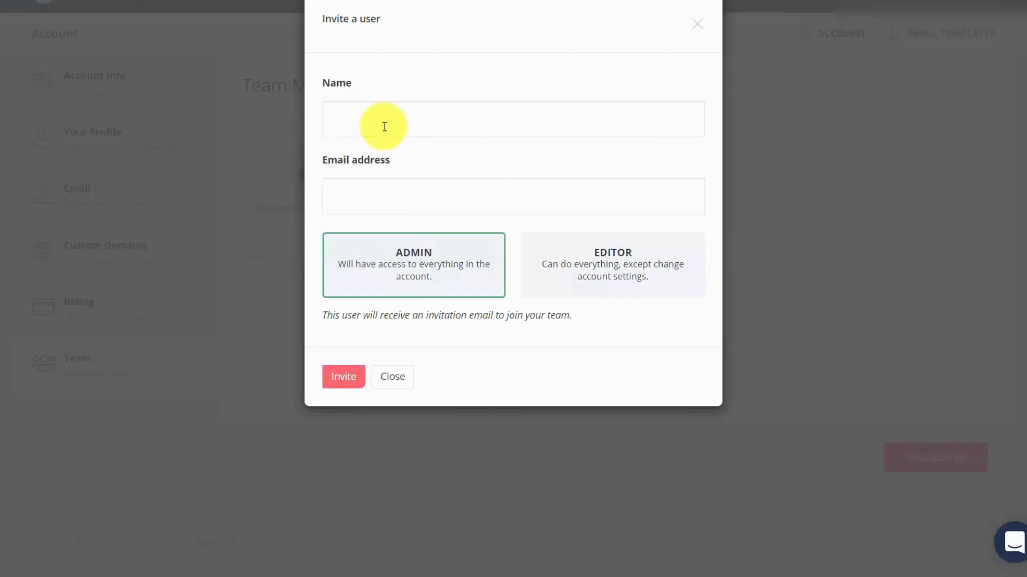
pyautogui.click(512, 138)
pyautogui.press('Tab')
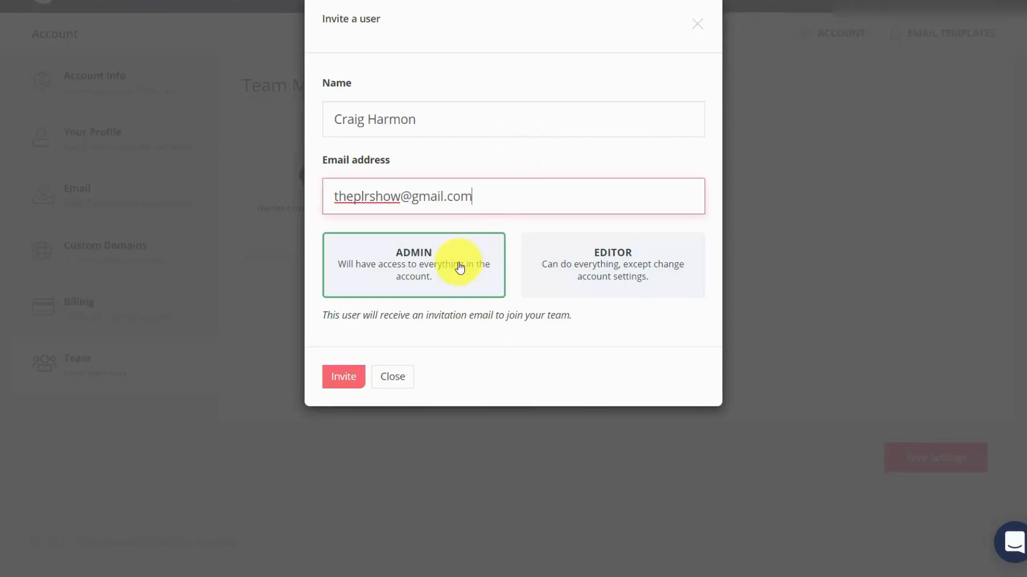
pyautogui.click(347, 376)
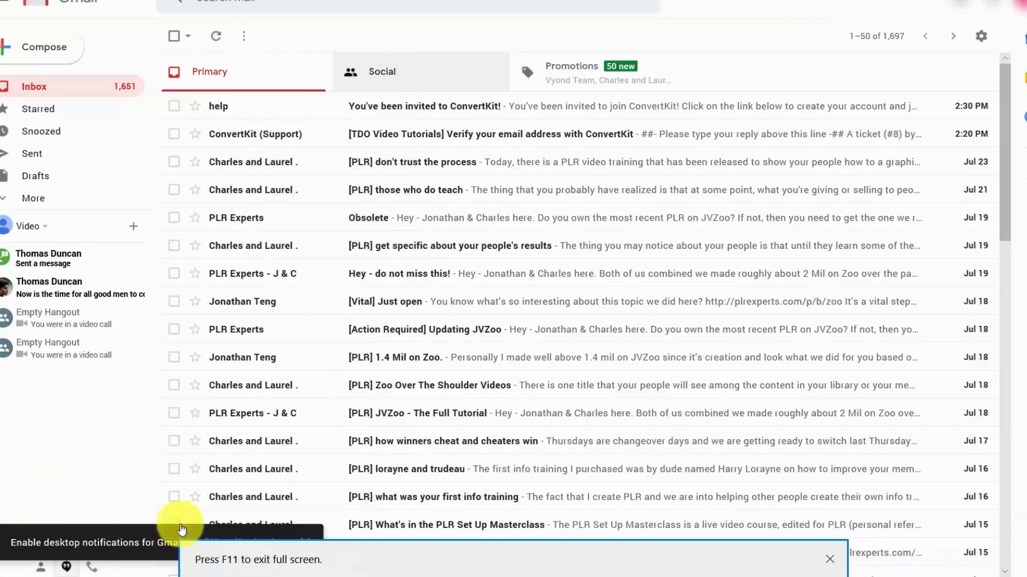
# Accept the ConvertKit team invitation from the Gmail inbox by entering the account password, agreeing to the terms and joining the account.
pyautogui.click(435, 106)
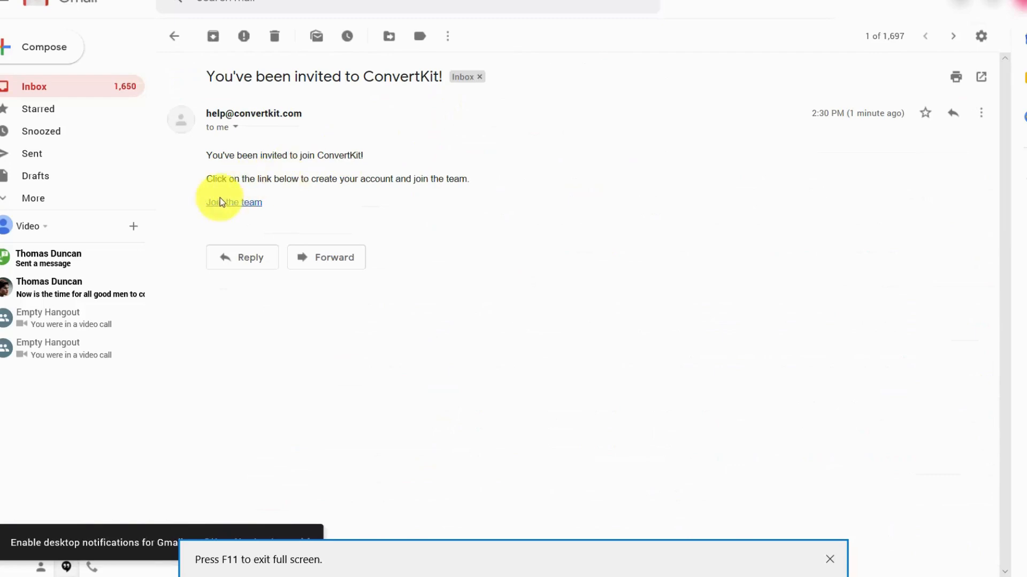
pyautogui.click(247, 203)
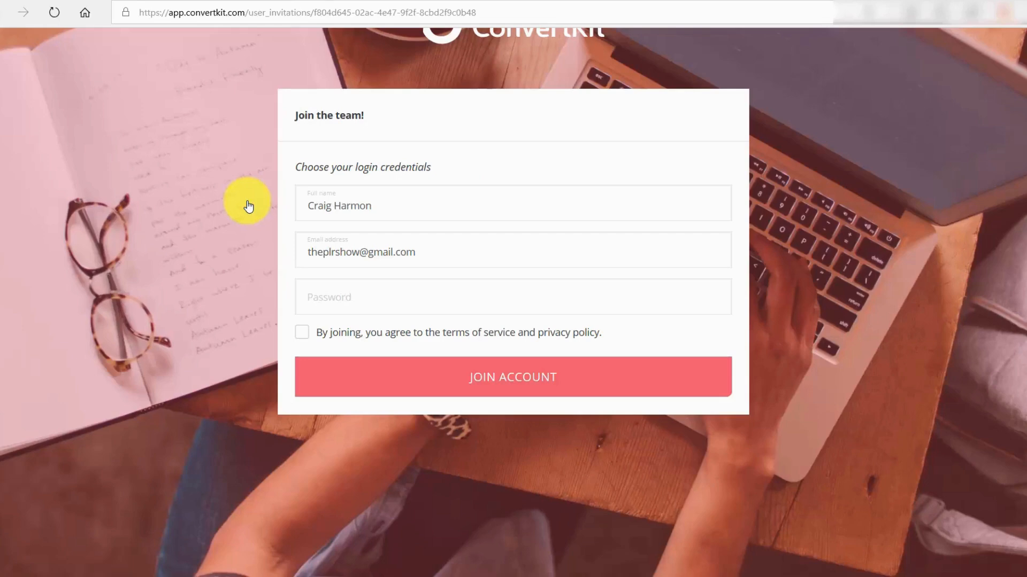
pyautogui.click(370, 302)
pyautogui.click(302, 332)
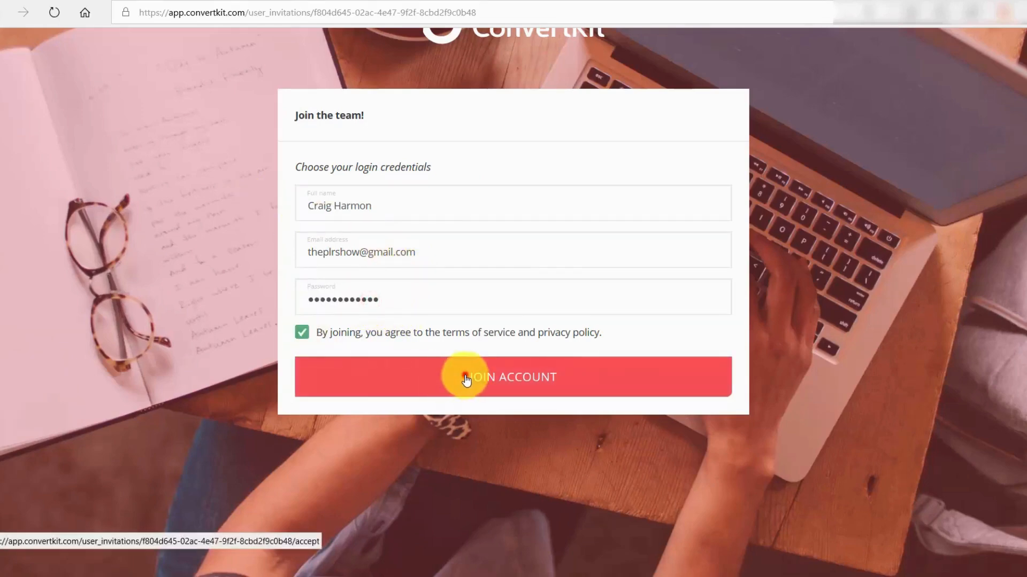
pyautogui.click(466, 380)
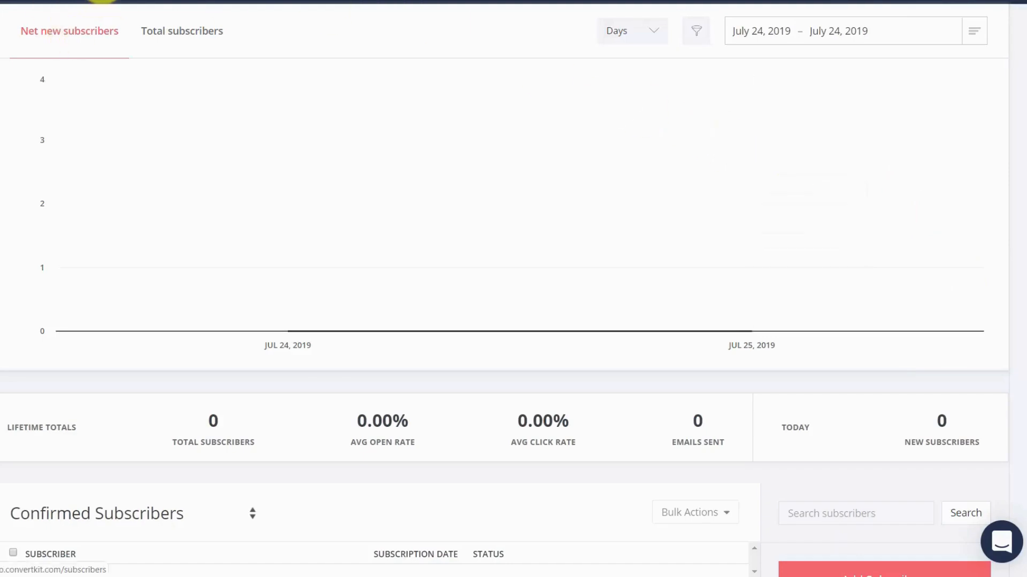
# Open the Subscribers page and create a tag named Video Tutorials Live.
pyautogui.click(103, 1)
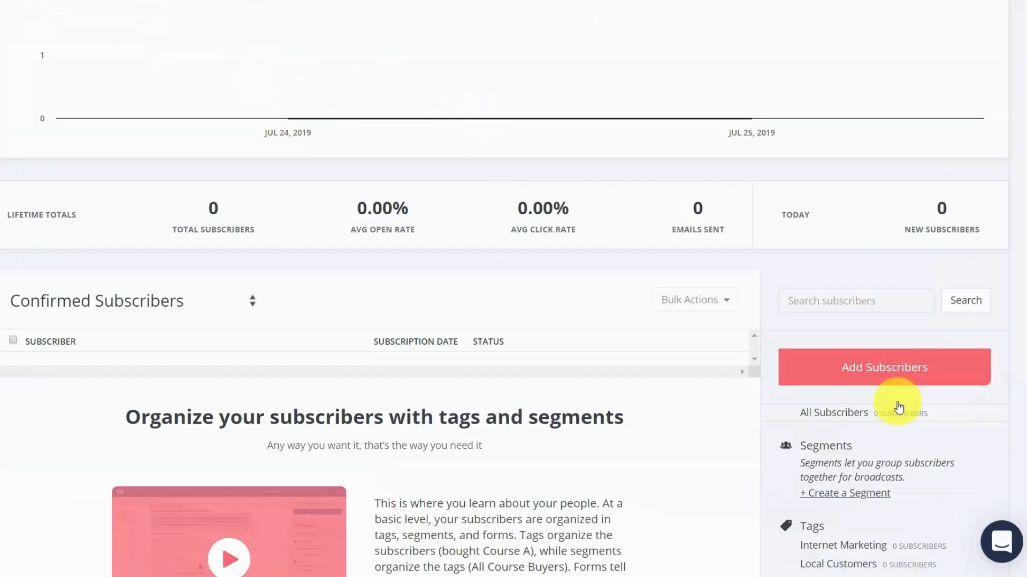
pyautogui.click(857, 367)
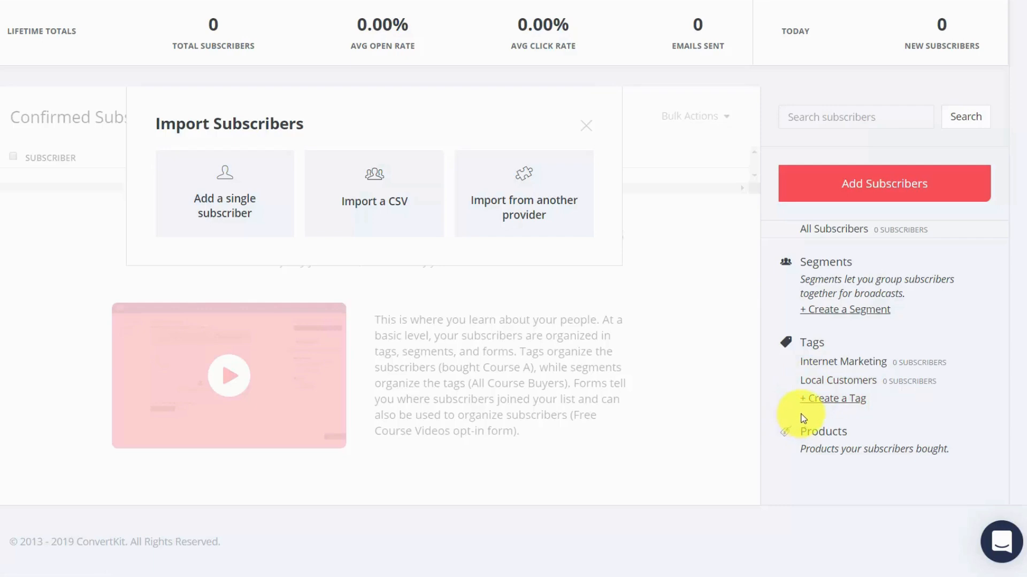
pyautogui.click(836, 404)
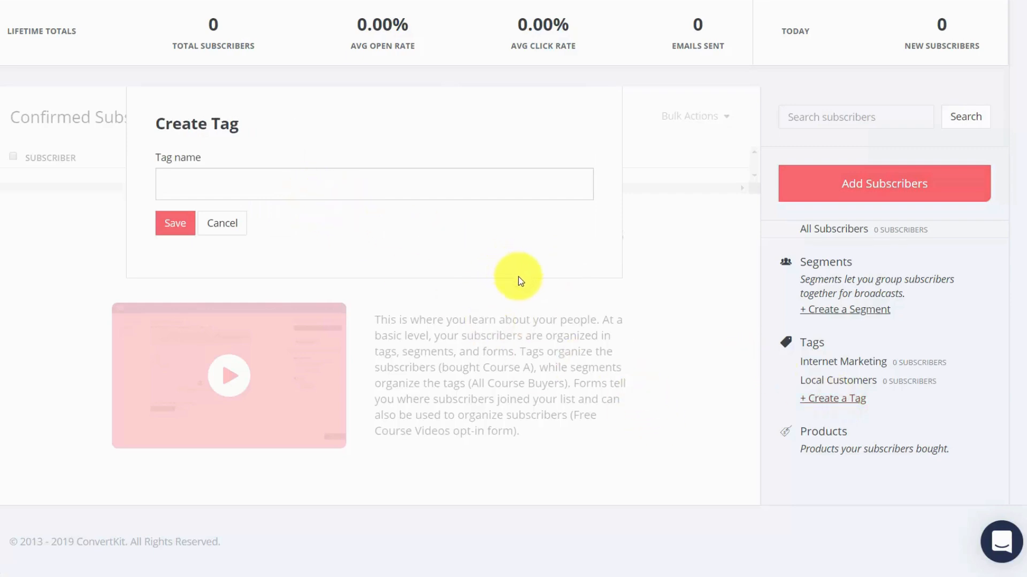
pyautogui.write('Video Tutorials Live')
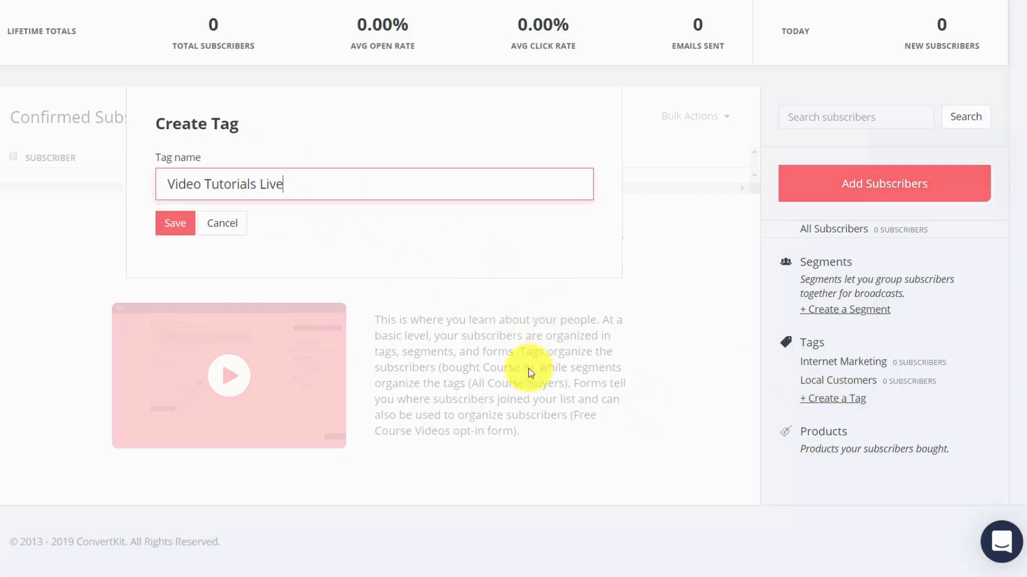
pyautogui.click(177, 227)
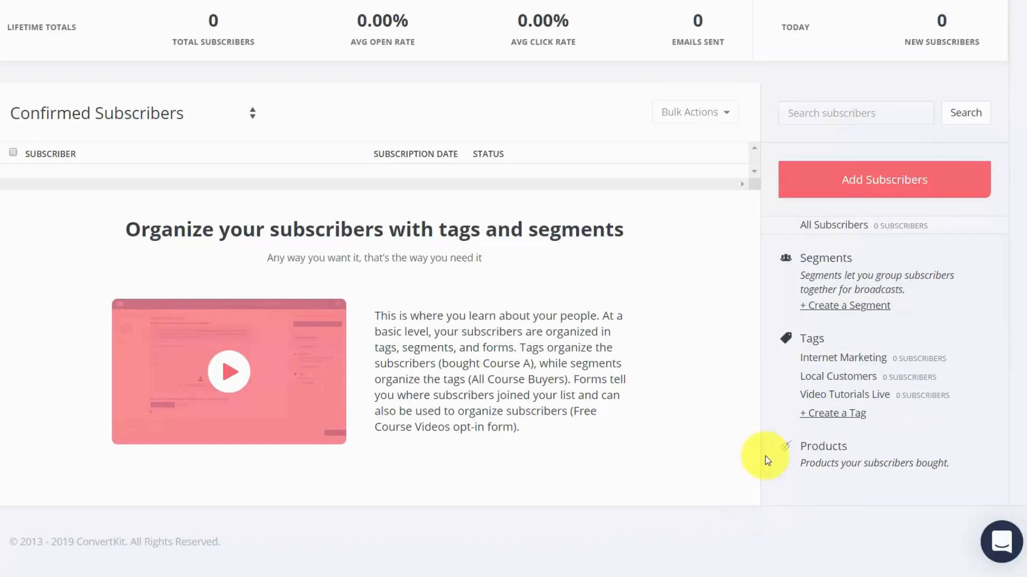
# Create another subscriber tag named Video Tutorials Recorded.
pyautogui.click(830, 416)
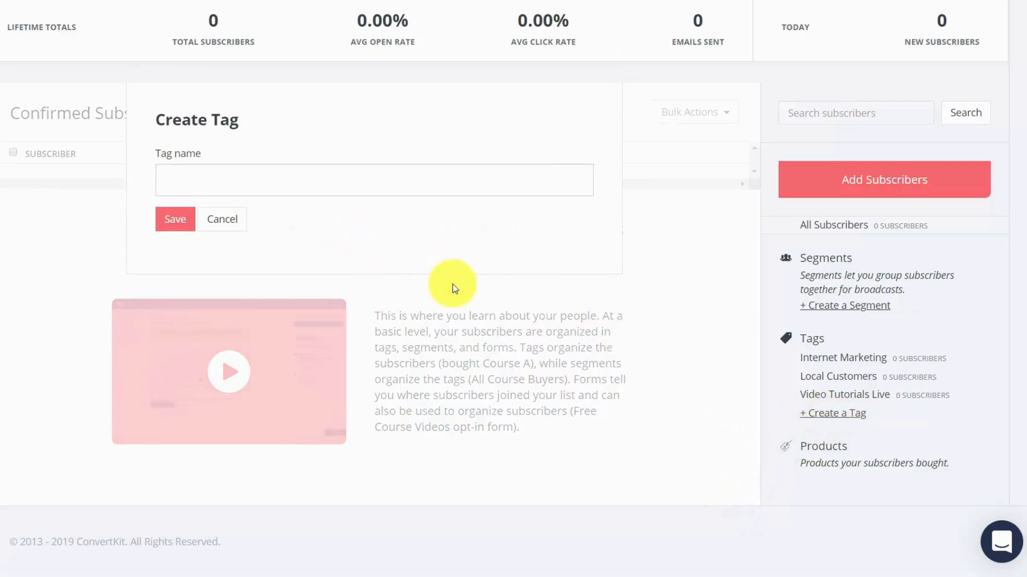
pyautogui.click(289, 191)
pyautogui.write('Video Tutorials Recorded')
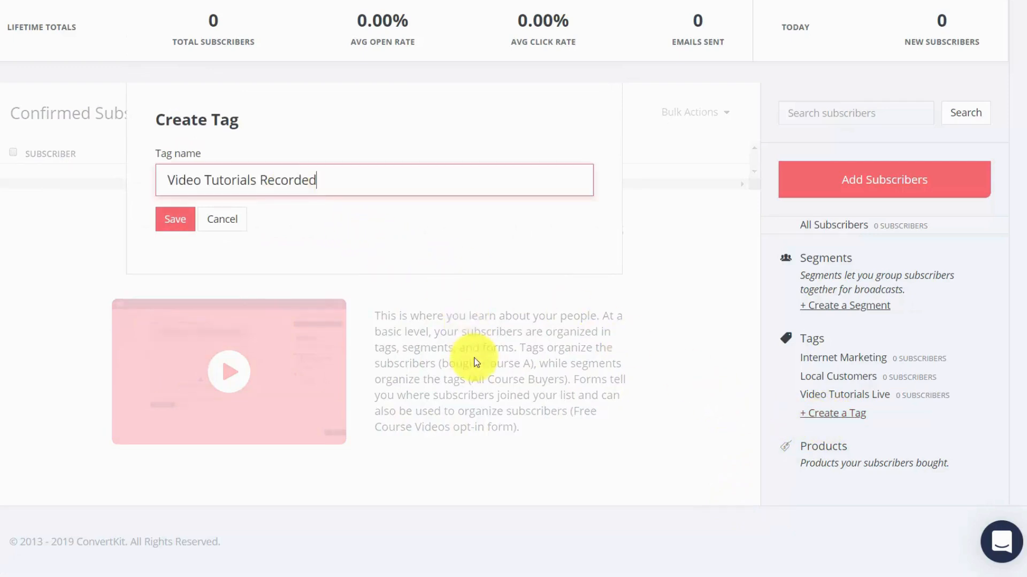
pyautogui.click(169, 224)
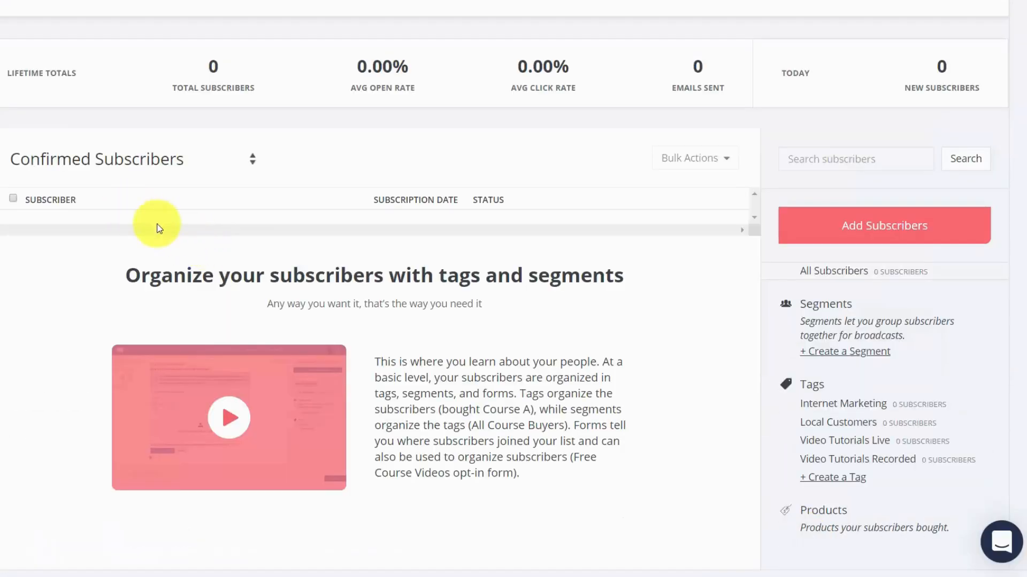
# Create a segment named Video Tutorials that matches subscribers with the Video Tutorials Live or Video Tutorials Recorded tag.
pyautogui.click(860, 357)
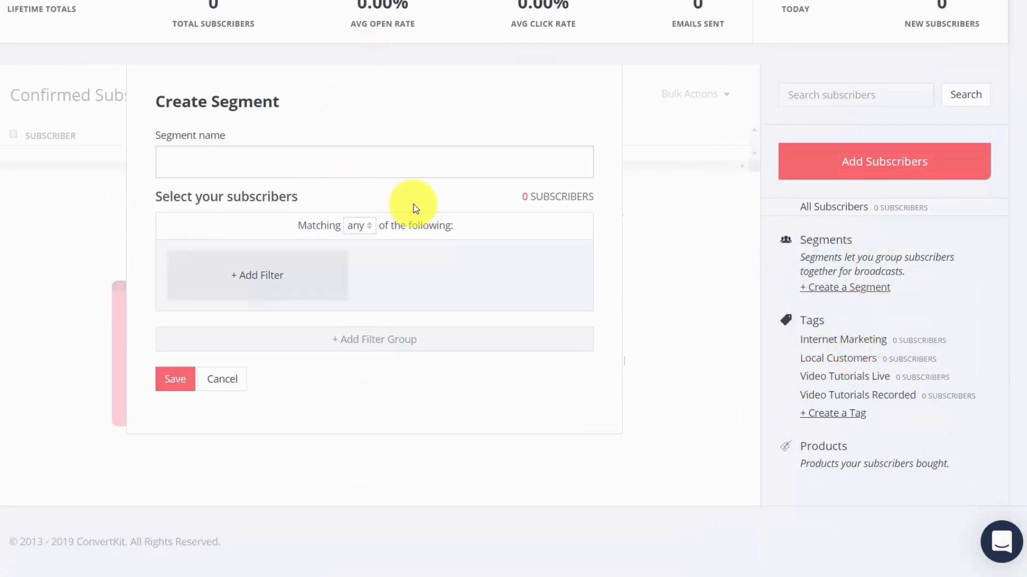
pyautogui.write('Video Tutorials')
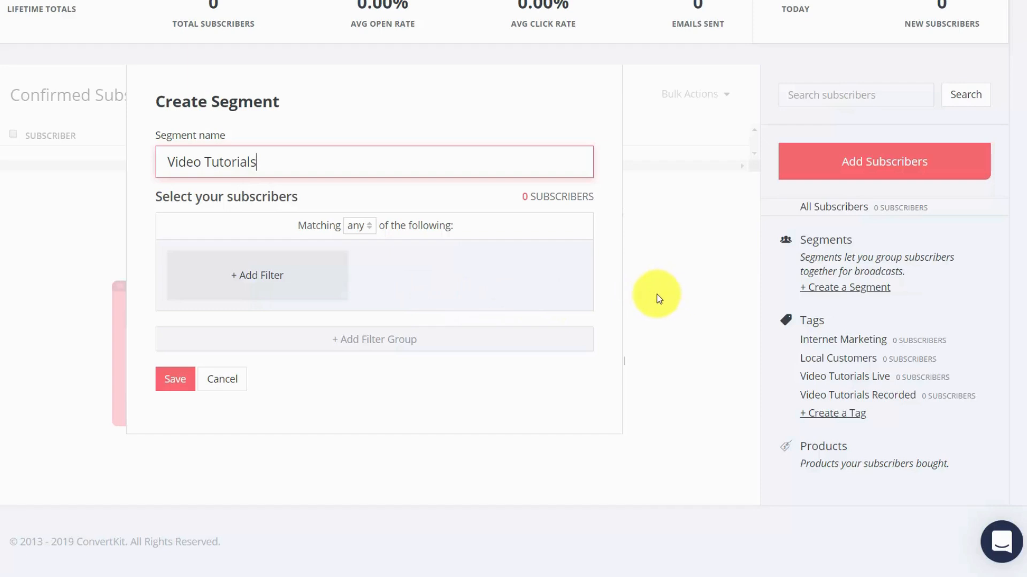
pyautogui.click(261, 279)
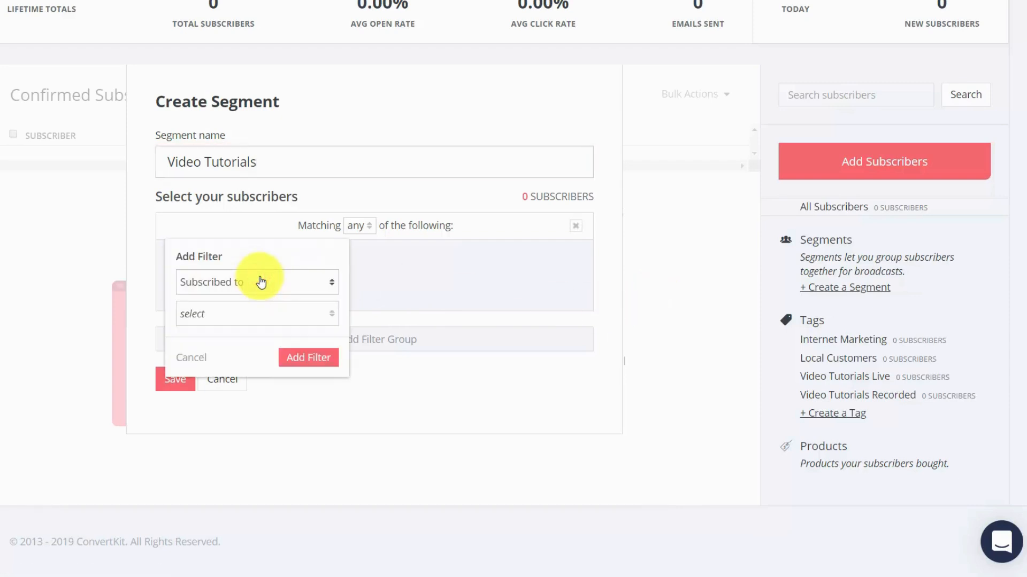
pyautogui.click(315, 315)
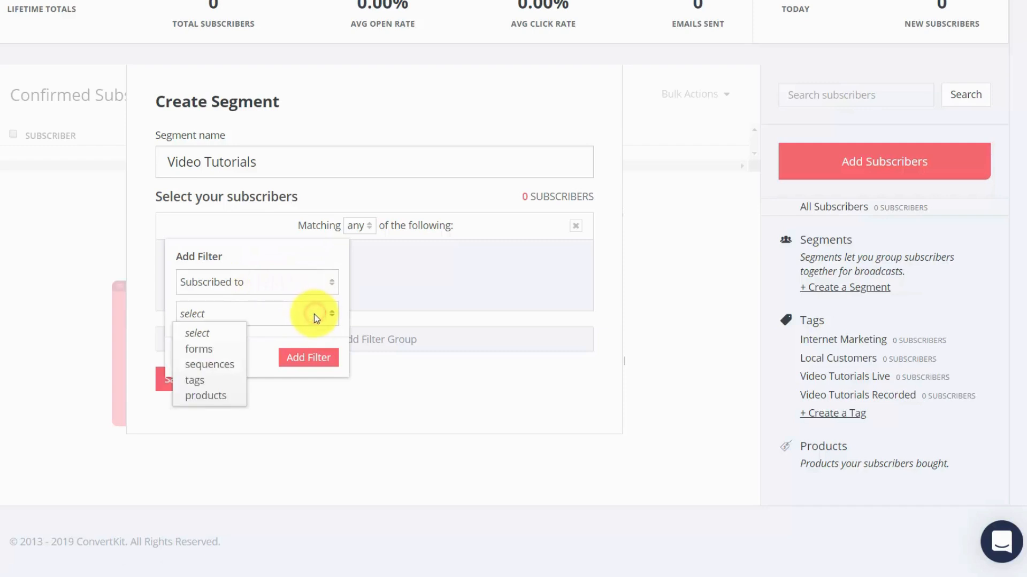
pyautogui.click(192, 378)
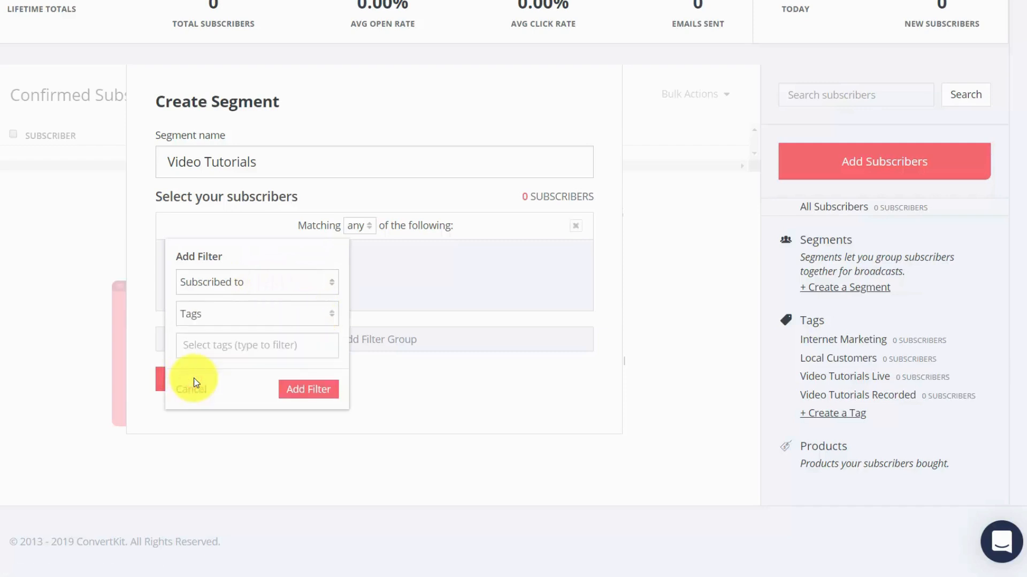
pyautogui.click(266, 342)
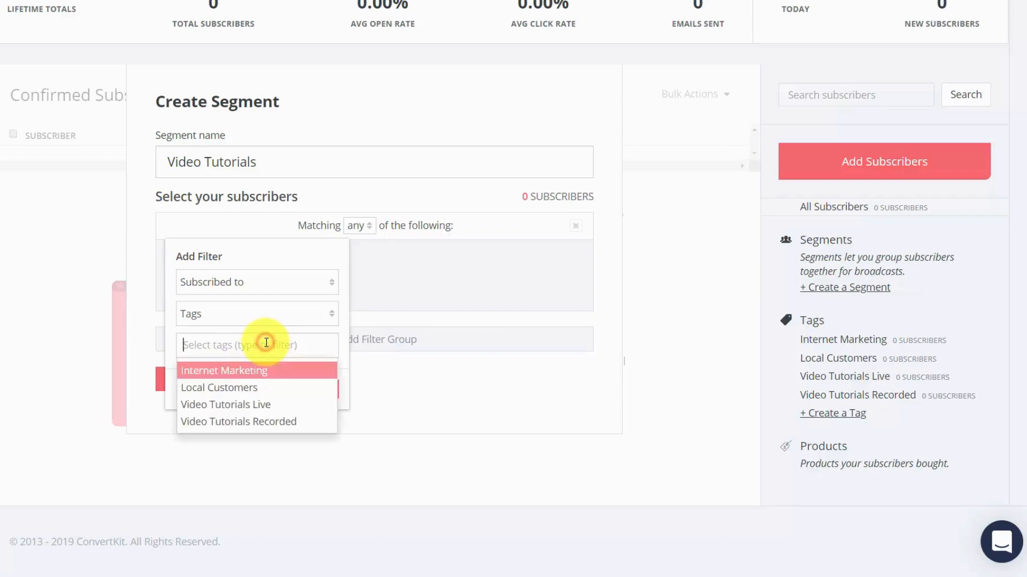
pyautogui.click(240, 410)
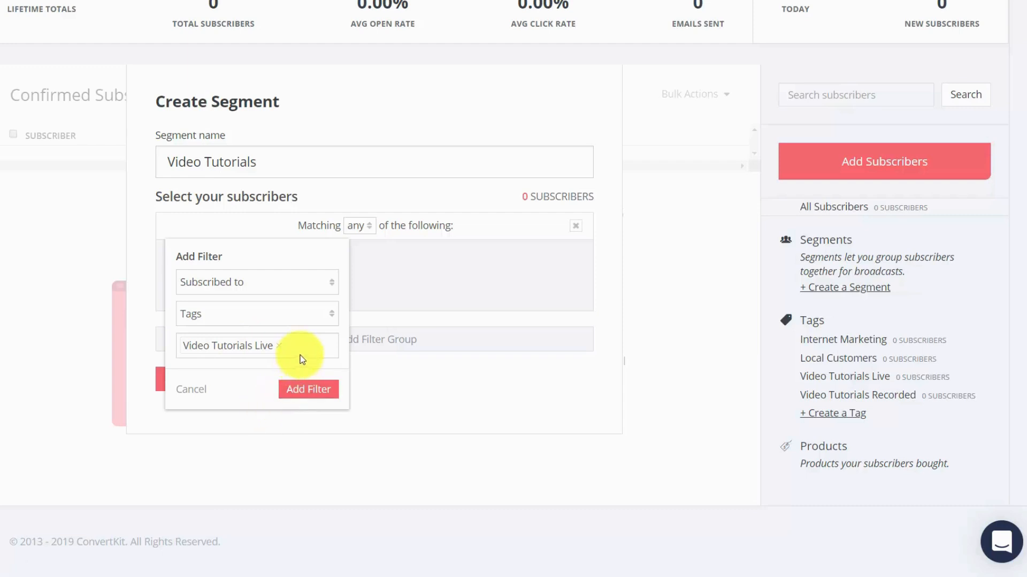
pyautogui.click(299, 352)
pyautogui.click(256, 404)
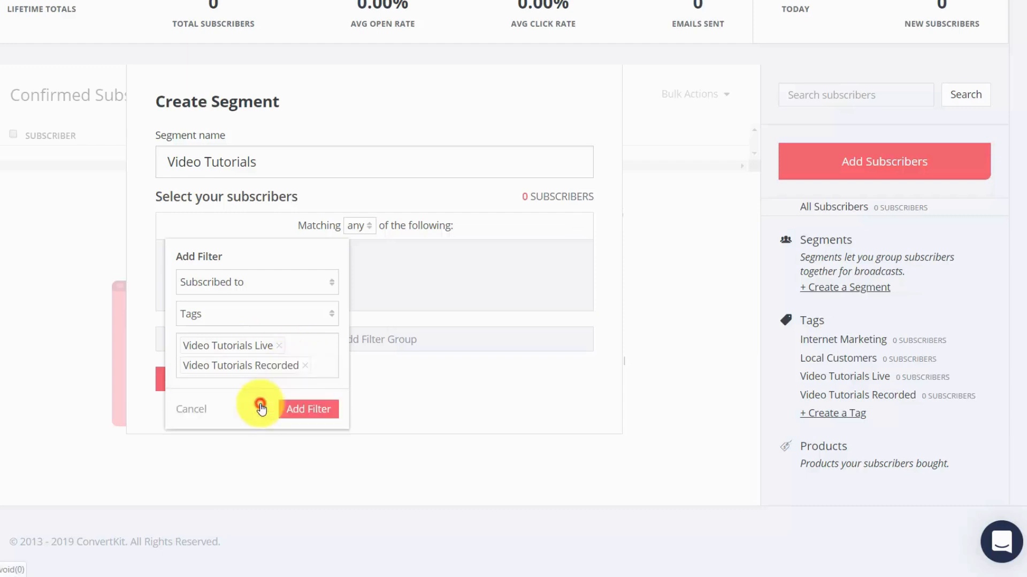
pyautogui.click(310, 416)
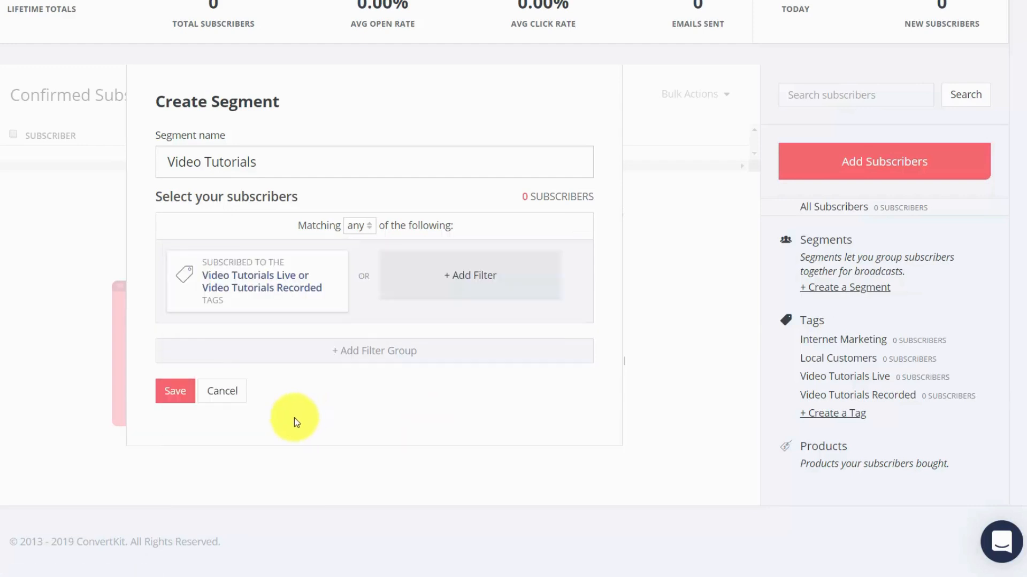
pyautogui.click(175, 392)
# Add a single subscriber with the person's name and e-mail address, and assign the Video Tutorials Live tag.
pyautogui.scroll(1, 702, 351)
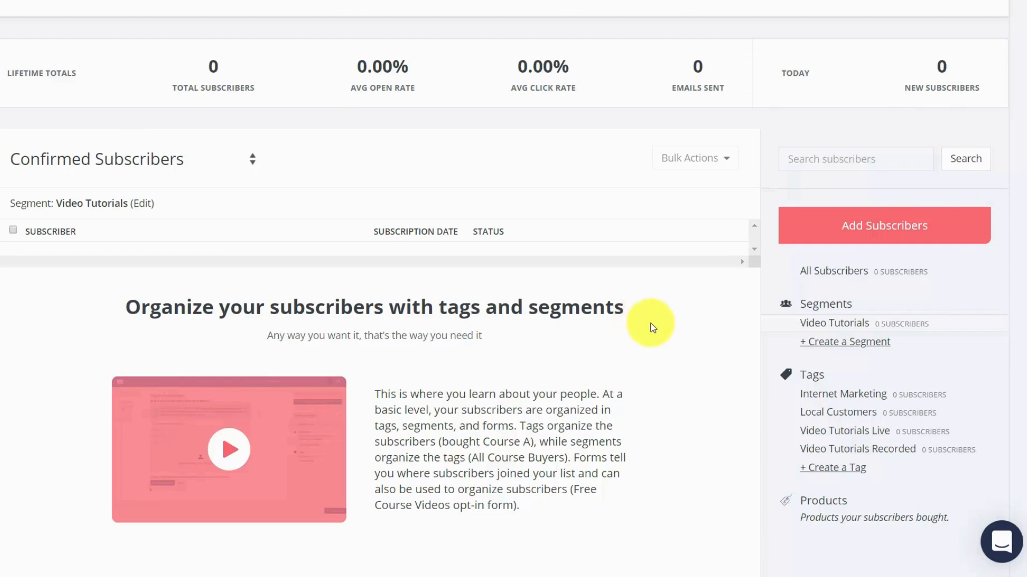
pyautogui.click(849, 228)
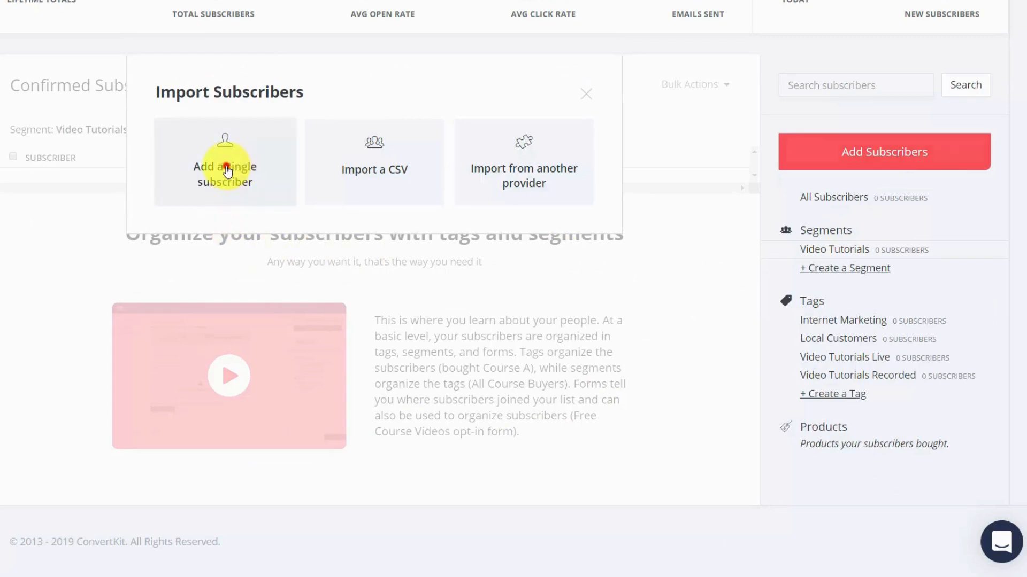
pyautogui.click(227, 170)
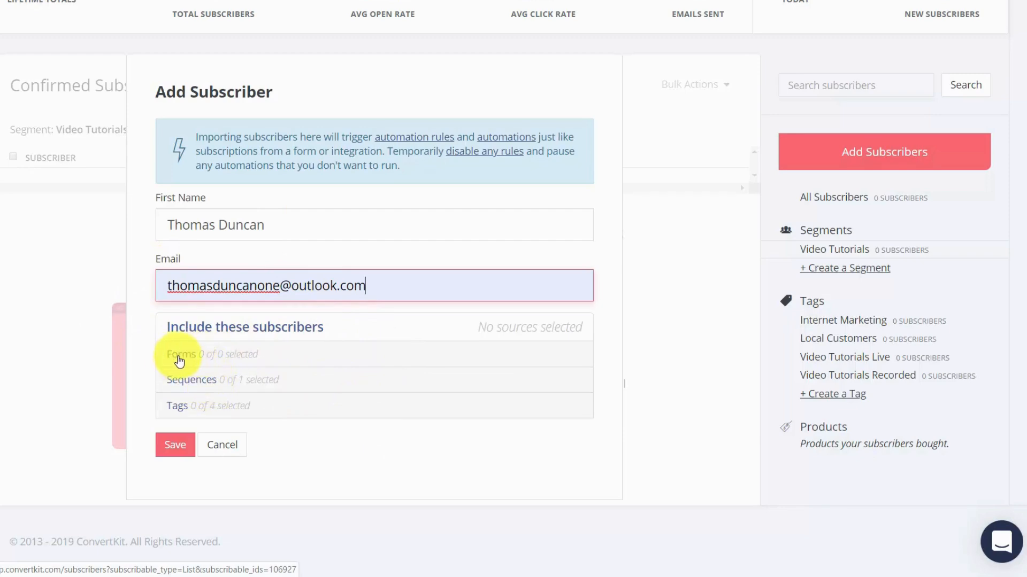
pyautogui.click(179, 409)
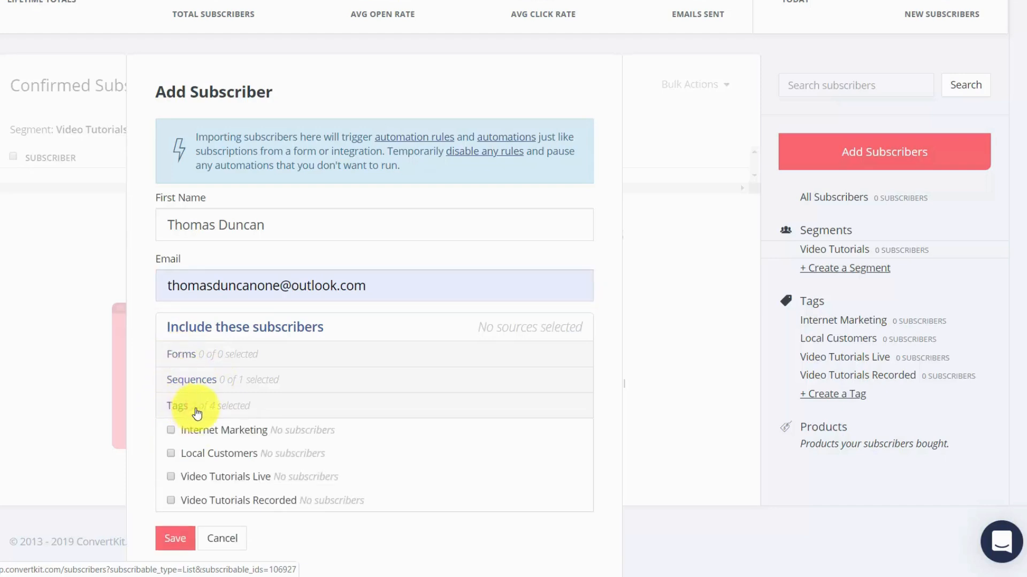
pyautogui.click(171, 477)
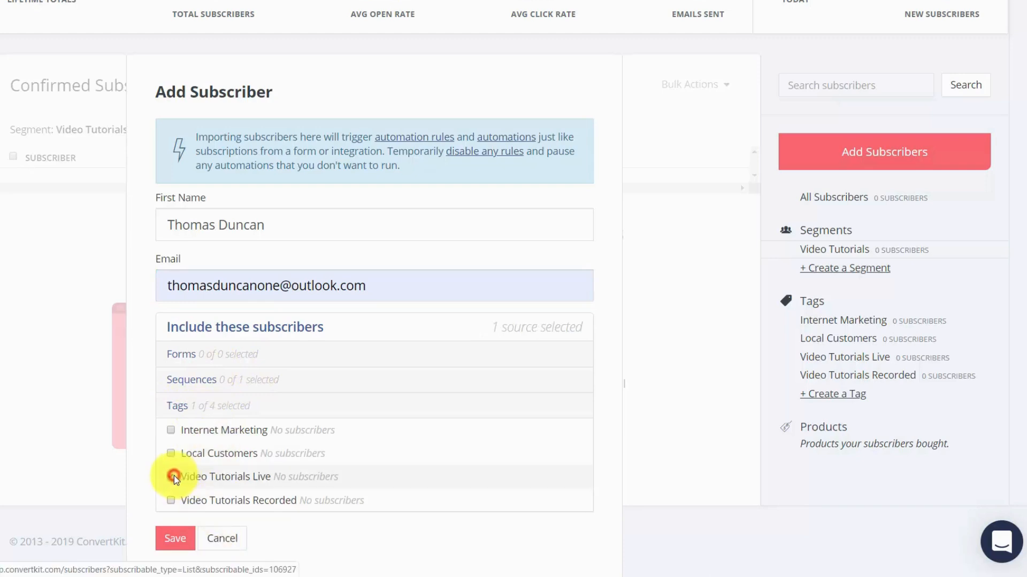
pyautogui.click(176, 539)
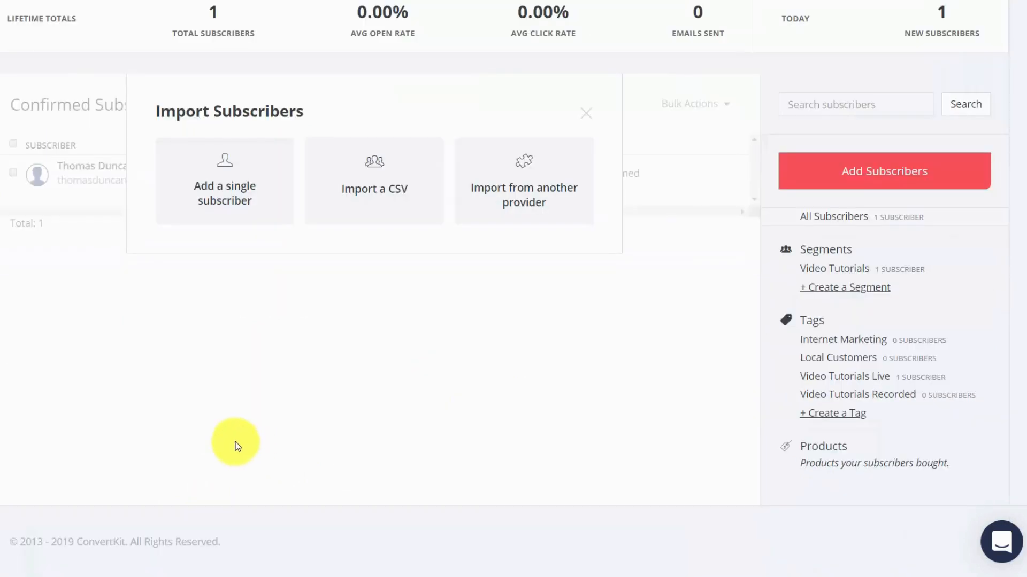
# Open the choice of other e-mail providers from which subscribers can be imported.
pyautogui.click(498, 191)
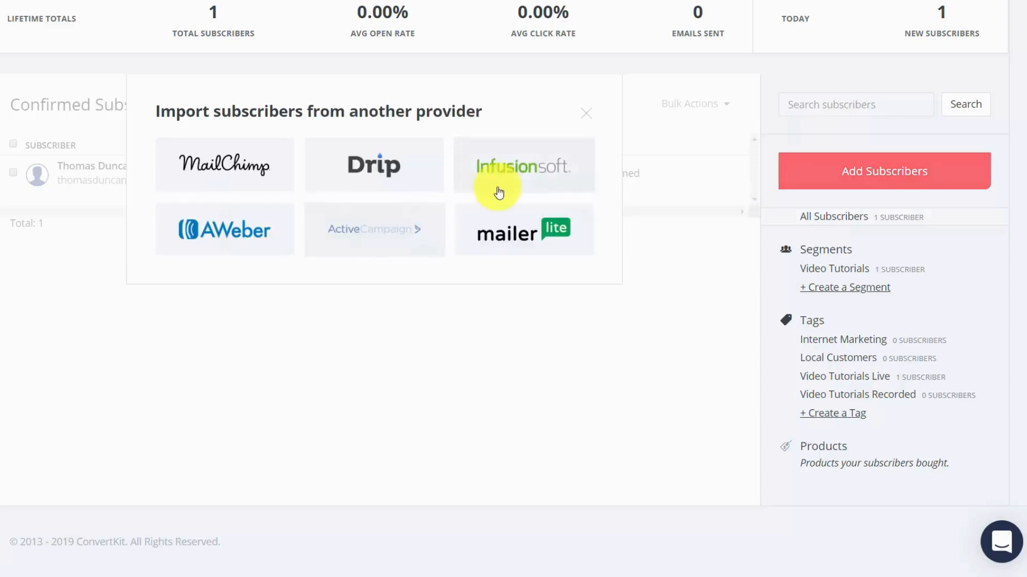
# Import the existing subscriber lists, groups and segments from Mailchimp and review the confirmed subscribers.
pyautogui.click(231, 169)
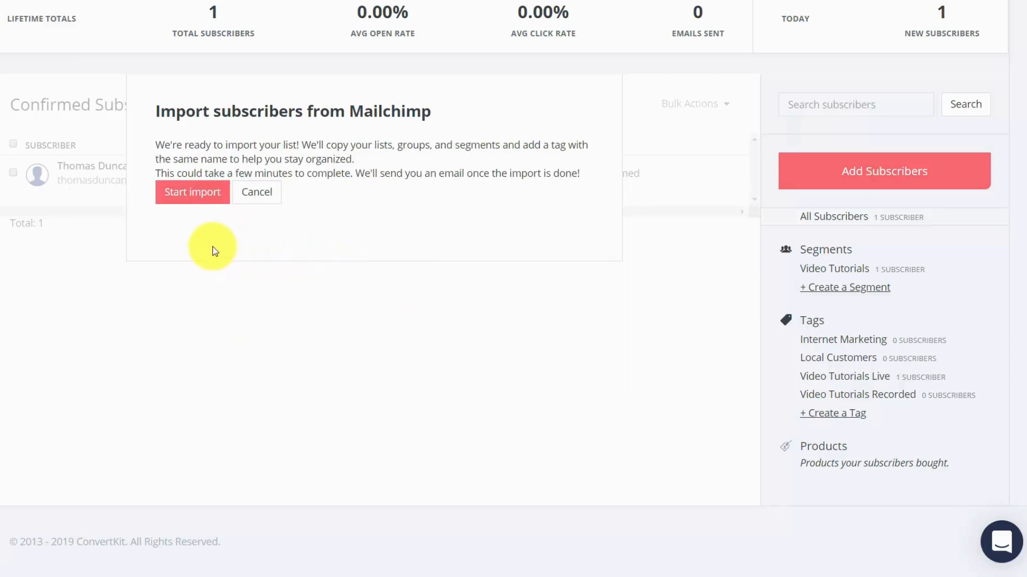
pyautogui.click(192, 203)
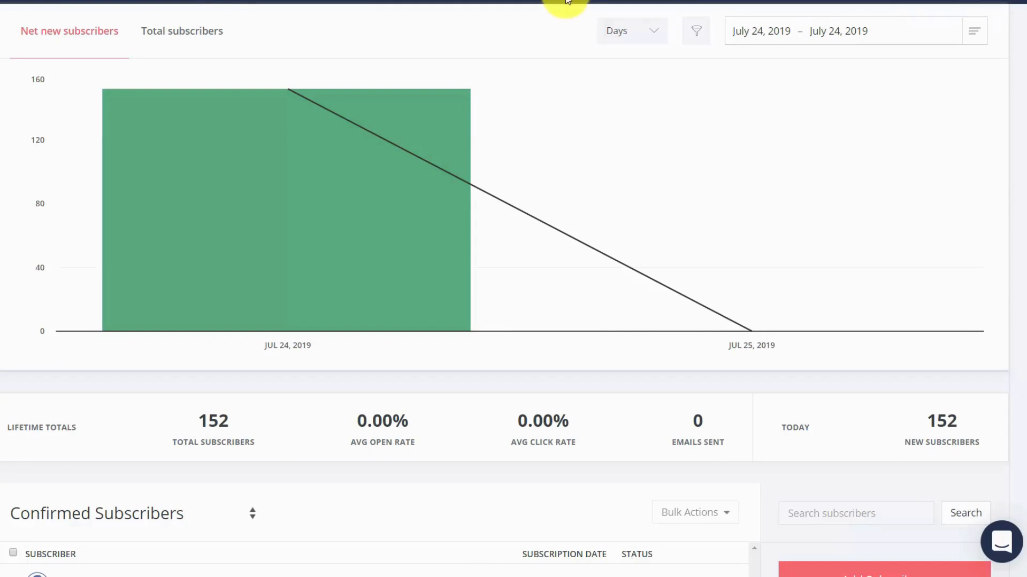
pyautogui.scroll(-5, 212, 501)
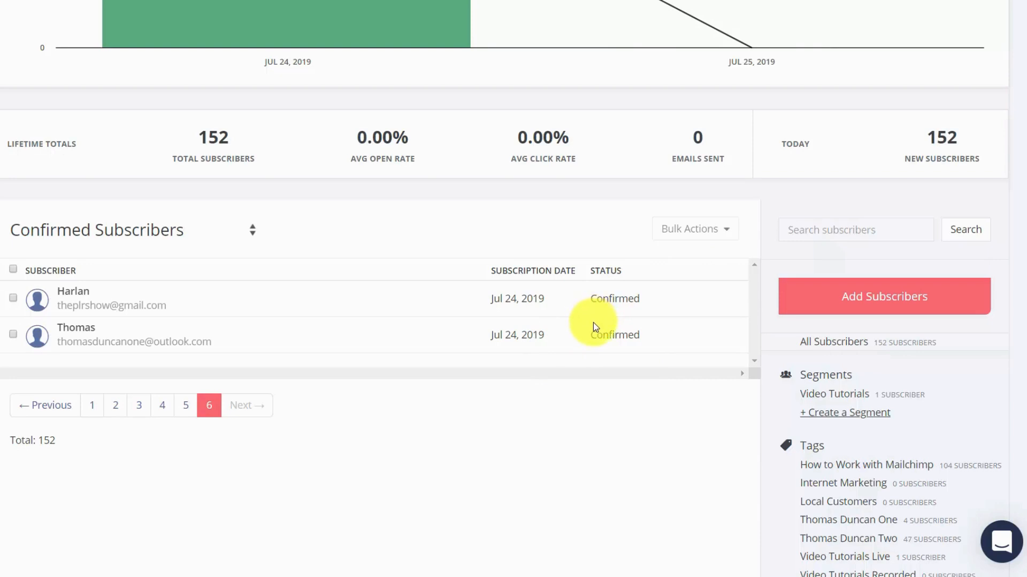
pyautogui.scroll(5, 590, 329)
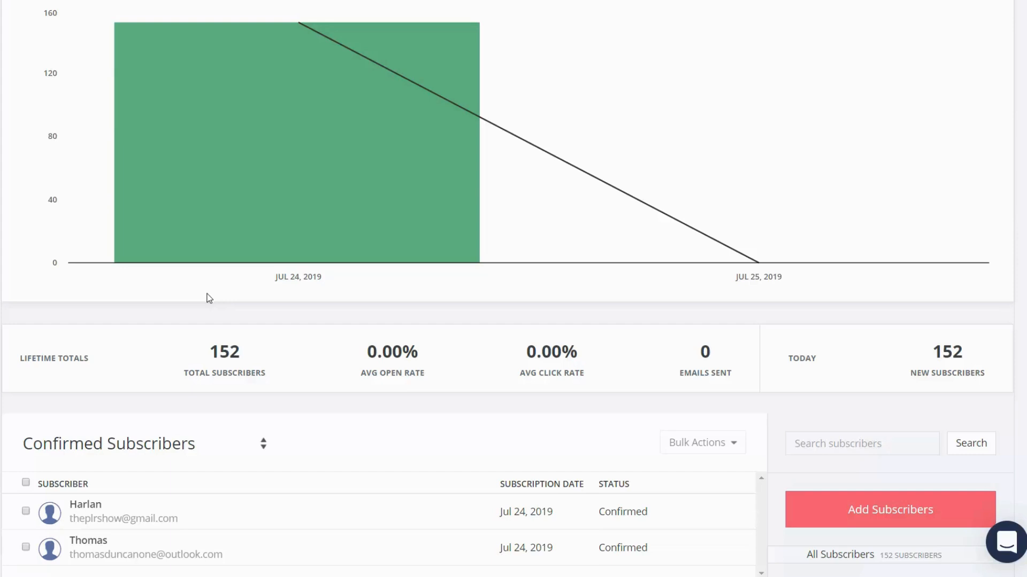
# Start a CSV subscriber import and load the file upload to convertkit.csv from the Downloads folder.
pyautogui.click(857, 514)
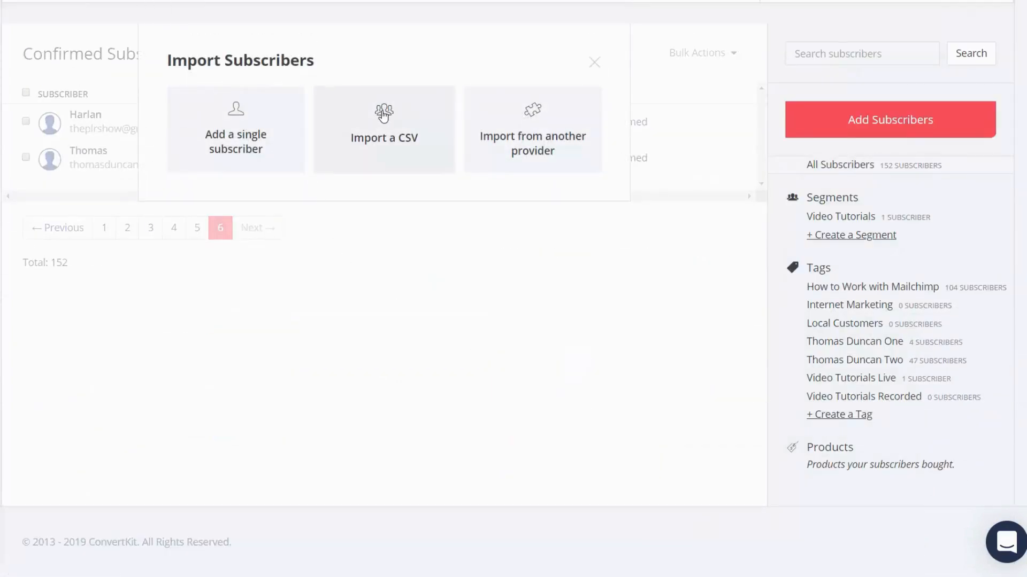
pyautogui.click(383, 115)
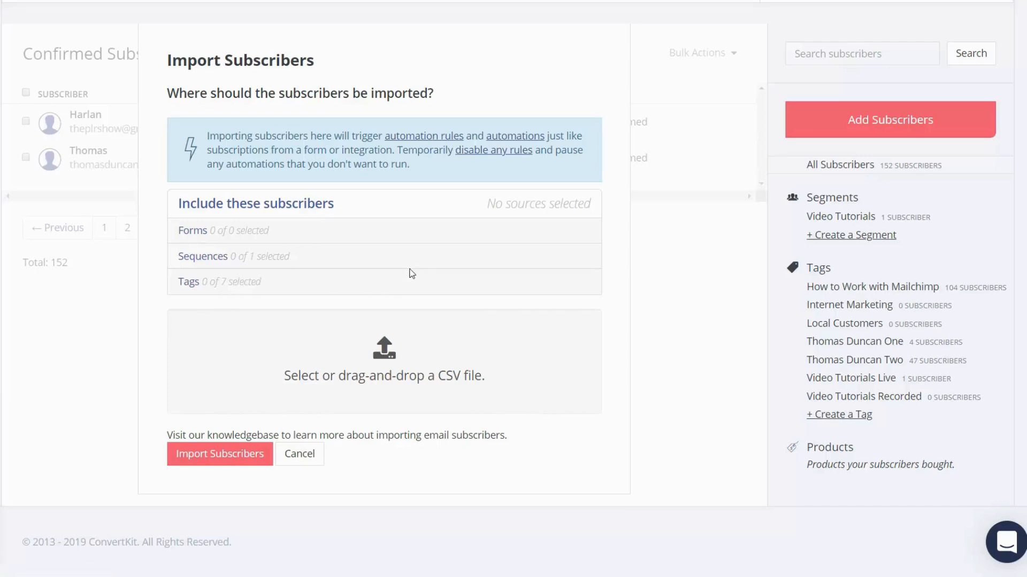
pyautogui.click(421, 365)
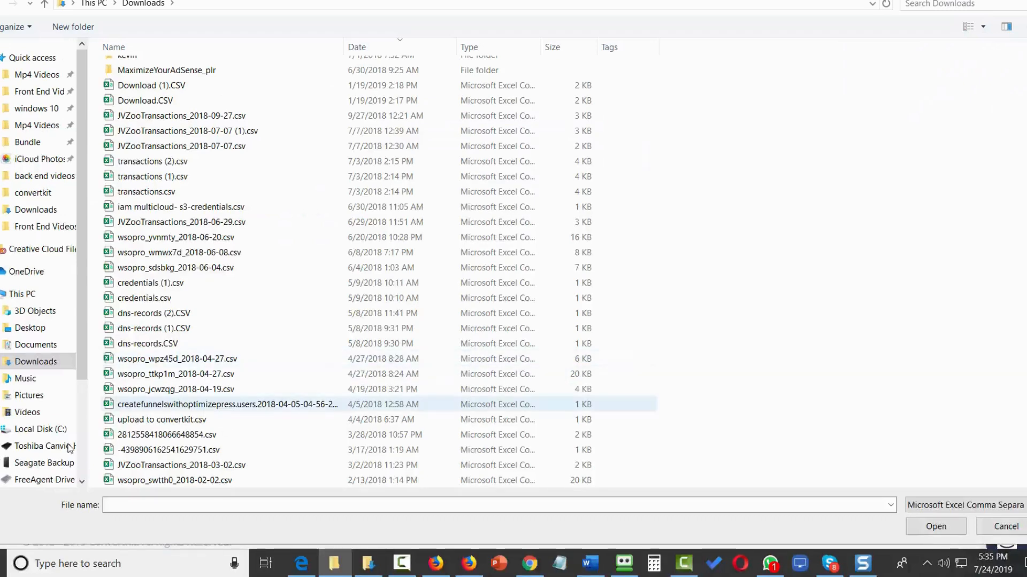
pyautogui.click(106, 420)
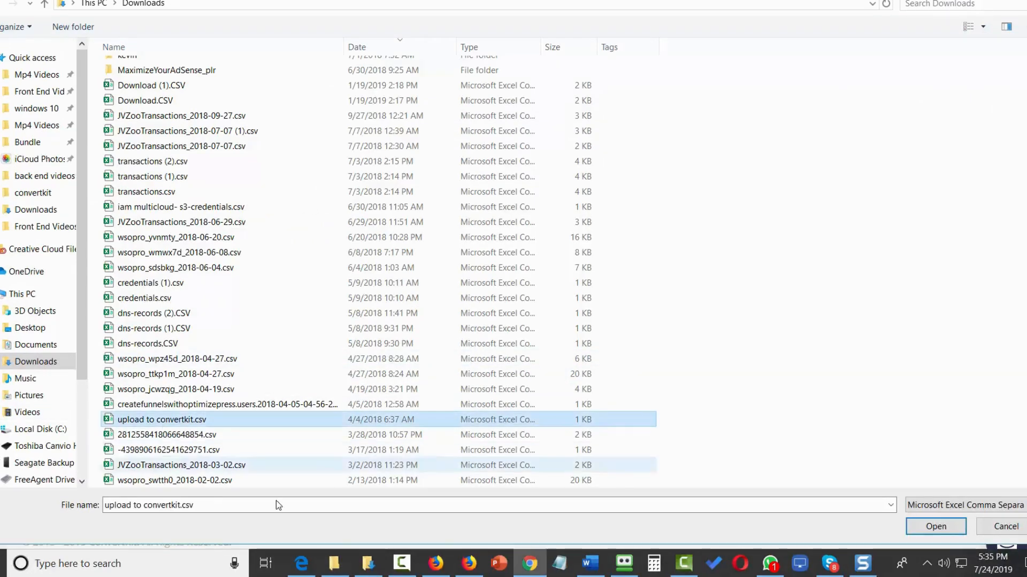
pyautogui.click(936, 527)
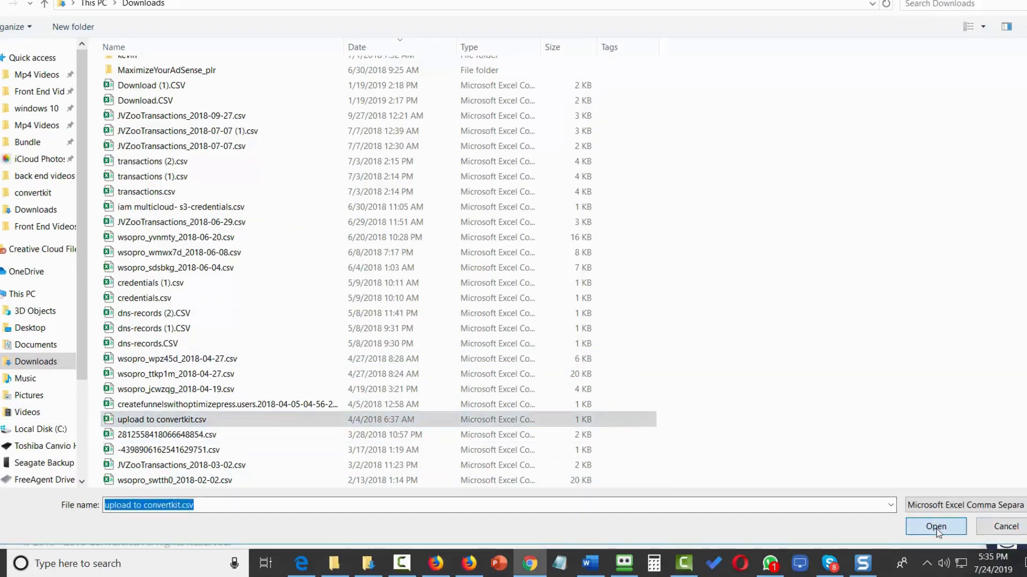
# Assign the tag that already has 4 subscribers to the people being imported from the CSV file.
pyautogui.scroll(-2, 262, 224)
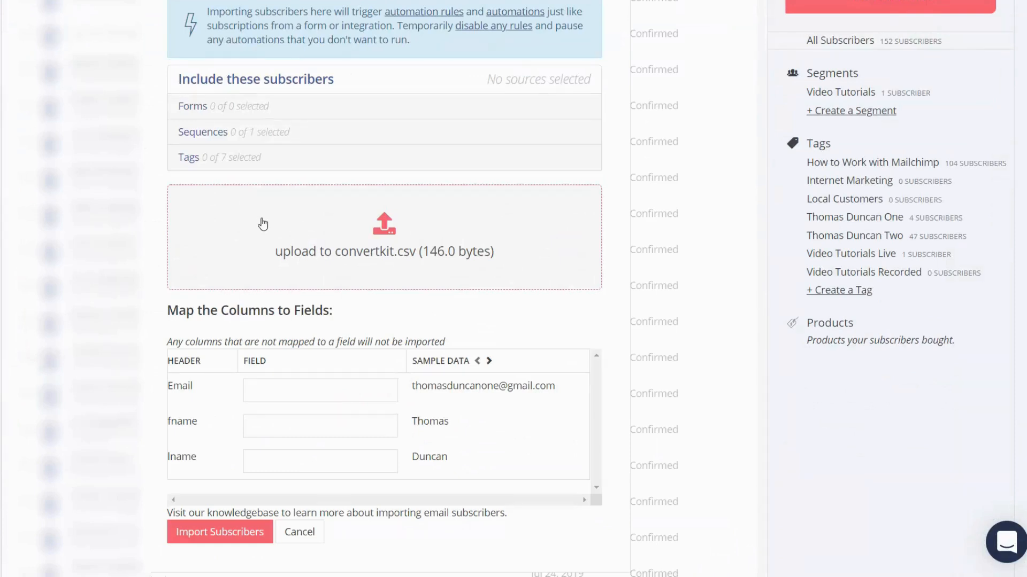
pyautogui.click(189, 159)
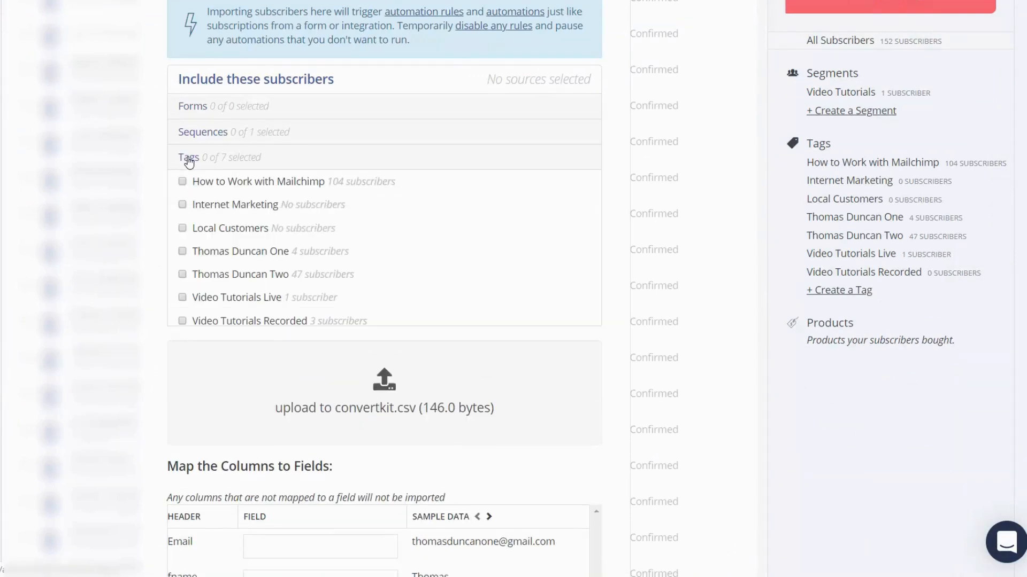
pyautogui.click(183, 252)
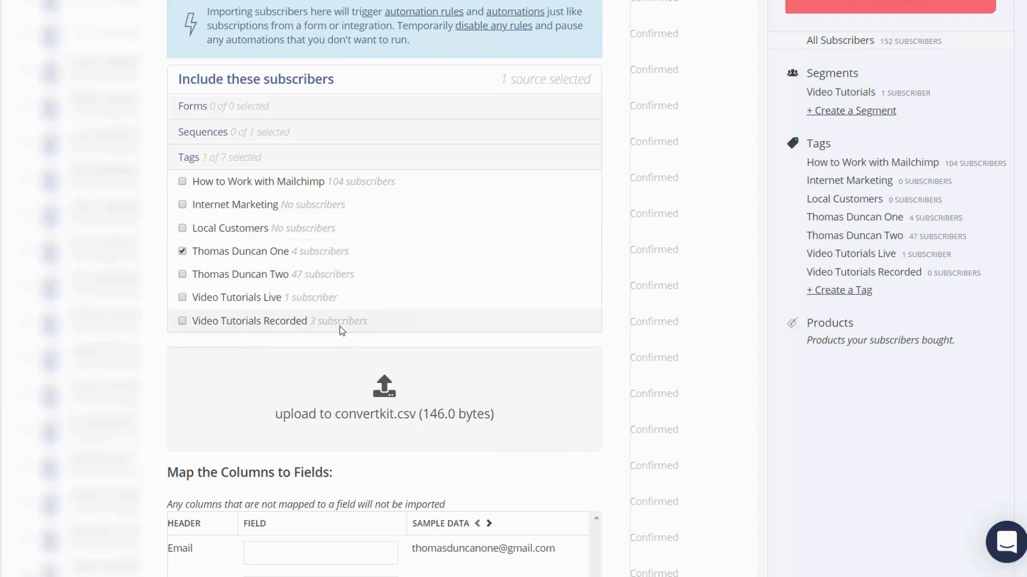
# Map the CSV's Email column to the Email field and its fname column to First name.
pyautogui.scroll(-4, 342, 324)
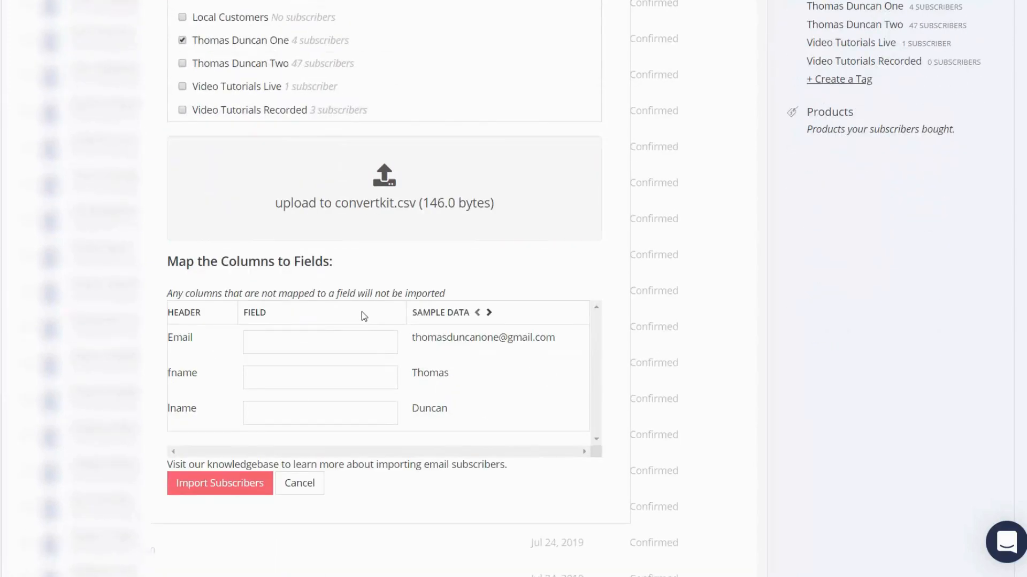
pyautogui.click(320, 346)
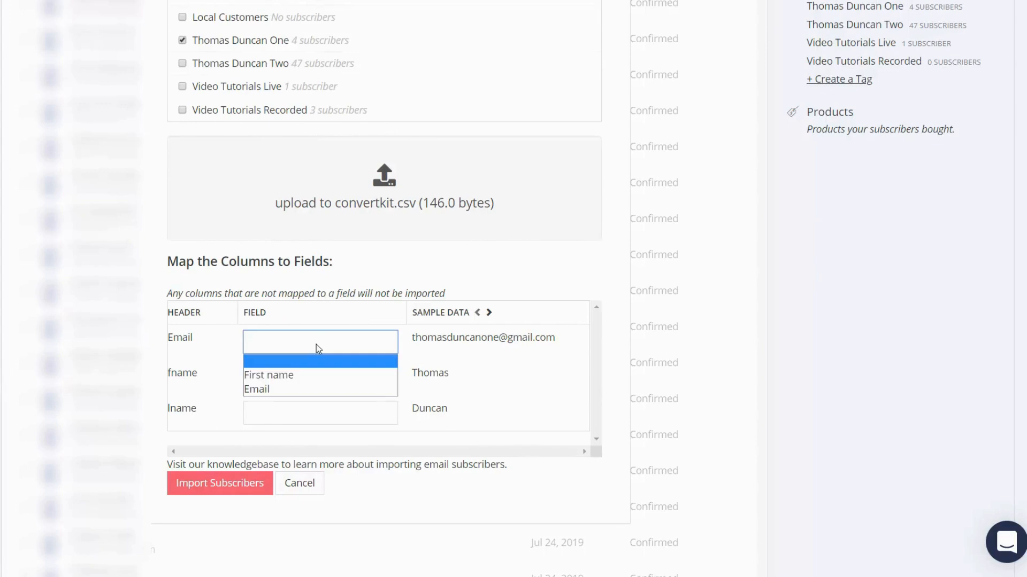
pyautogui.click(285, 389)
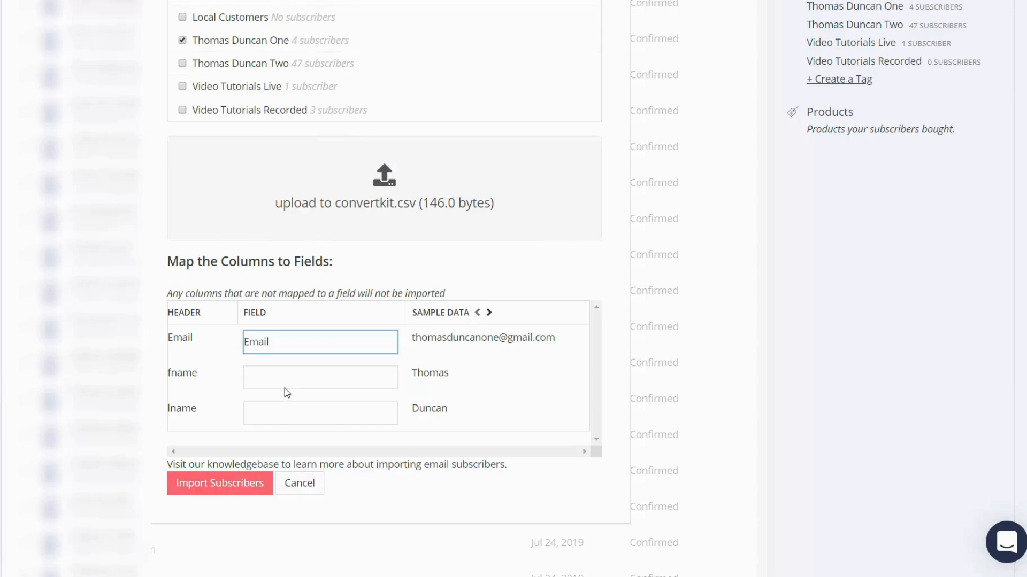
pyautogui.click(340, 383)
pyautogui.click(325, 409)
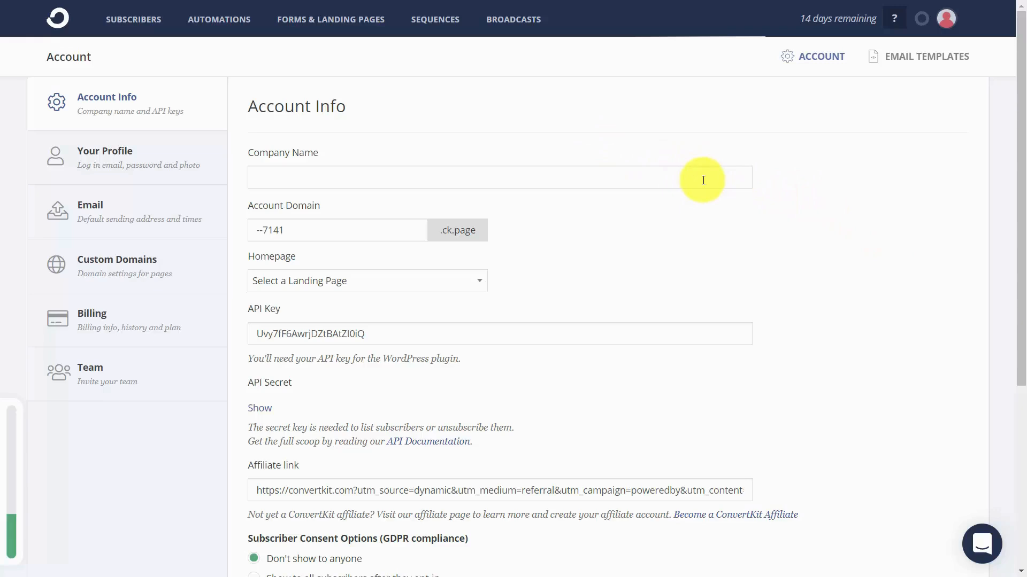
# Create a new inline form from the Pine template with the heading Get Video Tutorials.
pyautogui.click(329, 20)
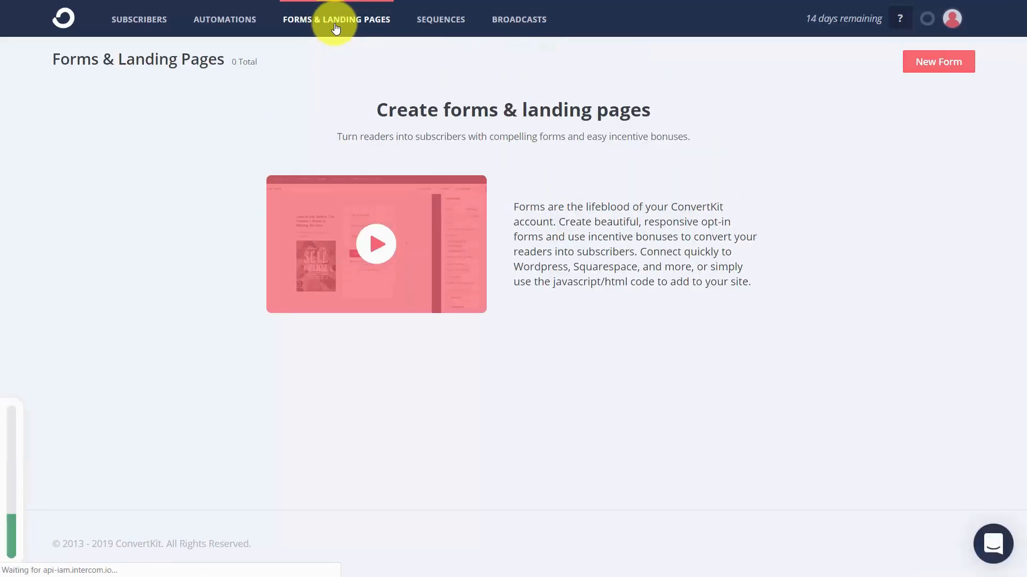
pyautogui.click(944, 68)
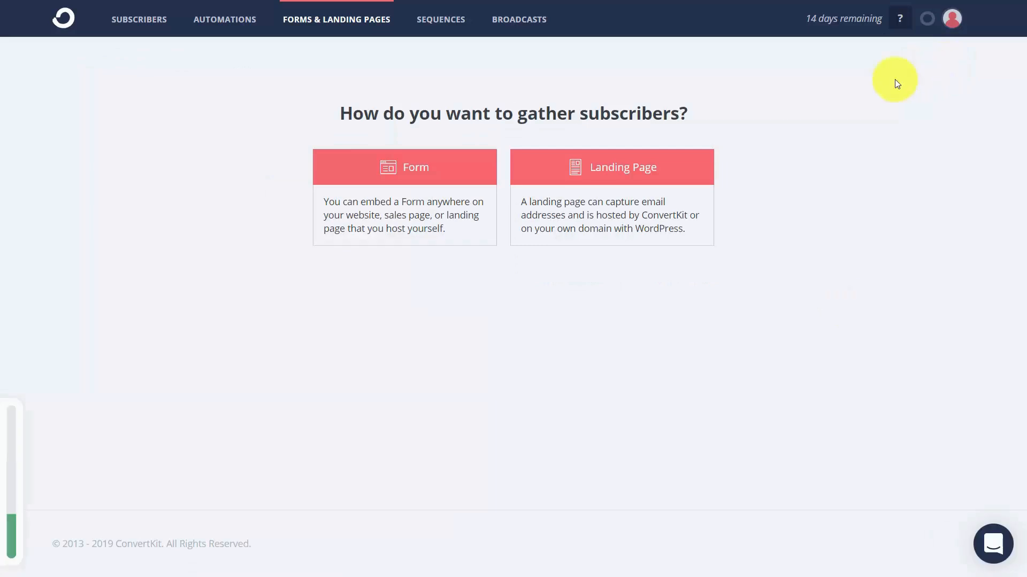
pyautogui.click(410, 175)
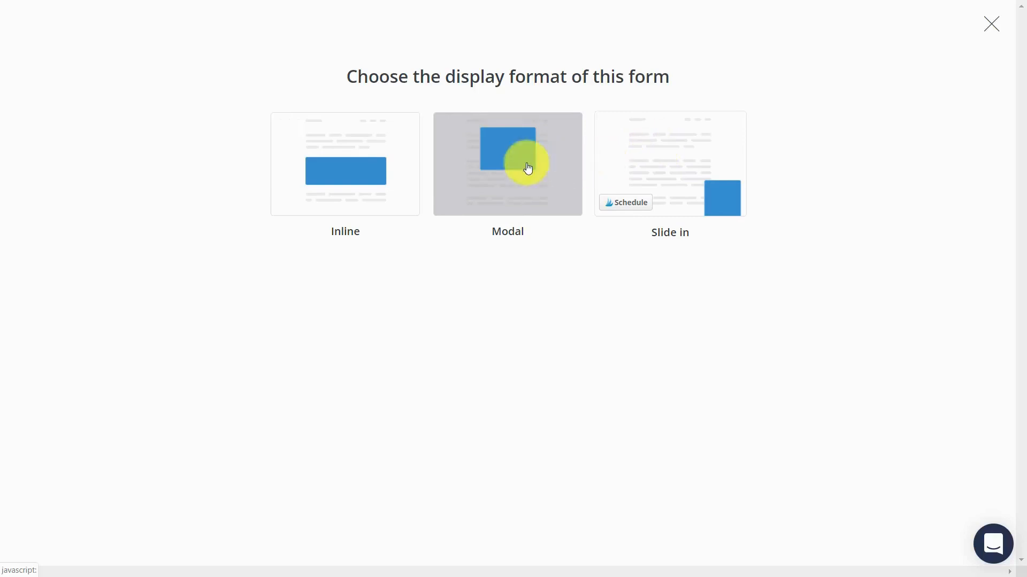
pyautogui.click(356, 139)
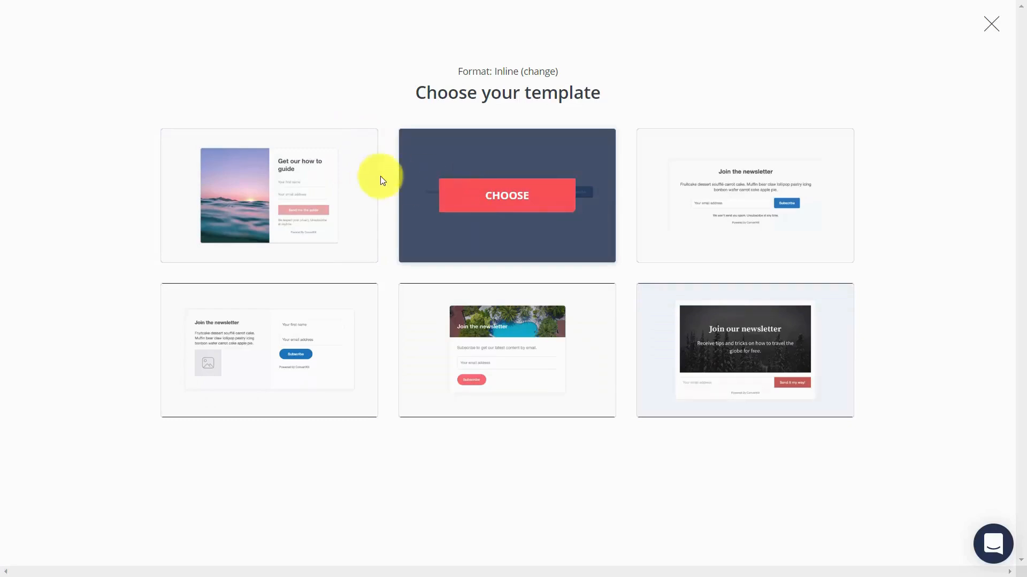
pyautogui.click(255, 363)
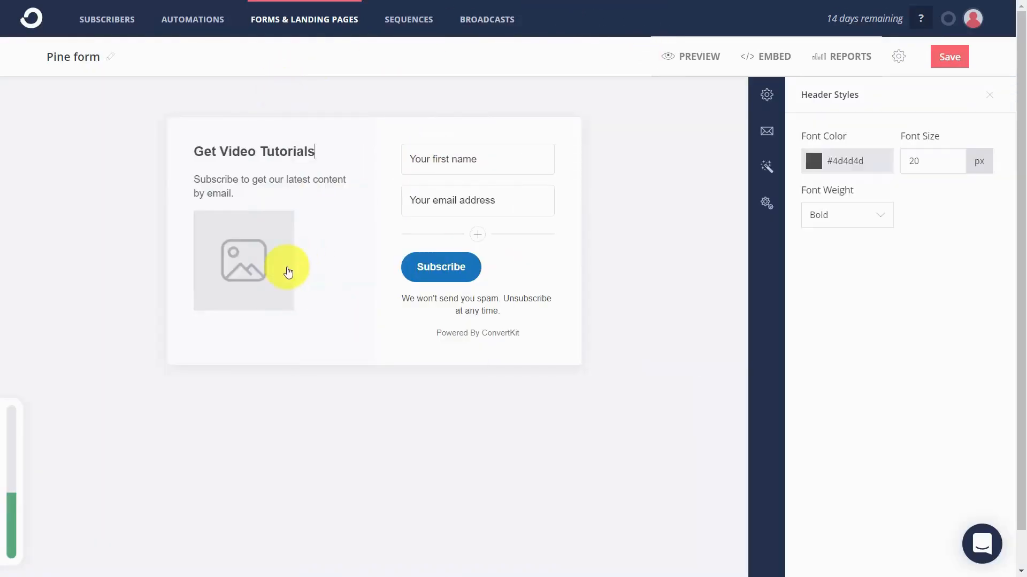
# Insert qrcode.png as the form's image and choose to redirect visitors to another page after they subscribe.
pyautogui.click(235, 263)
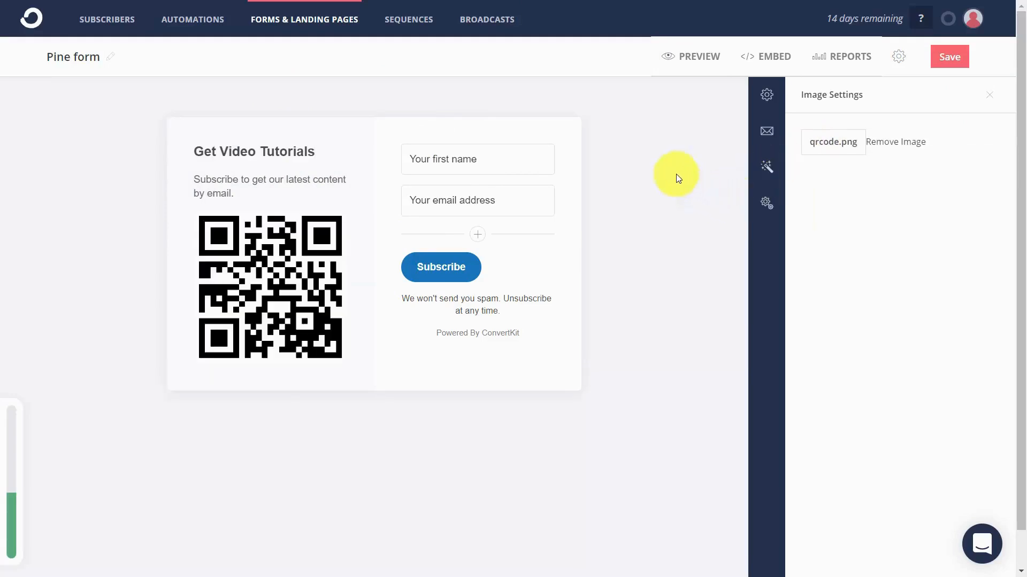
pyautogui.click(766, 97)
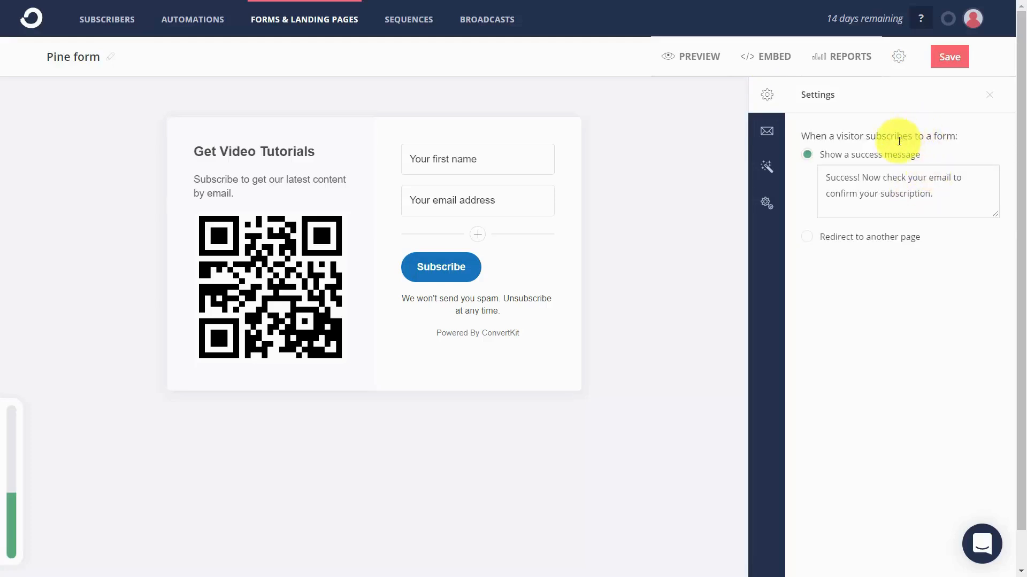
pyautogui.click(807, 240)
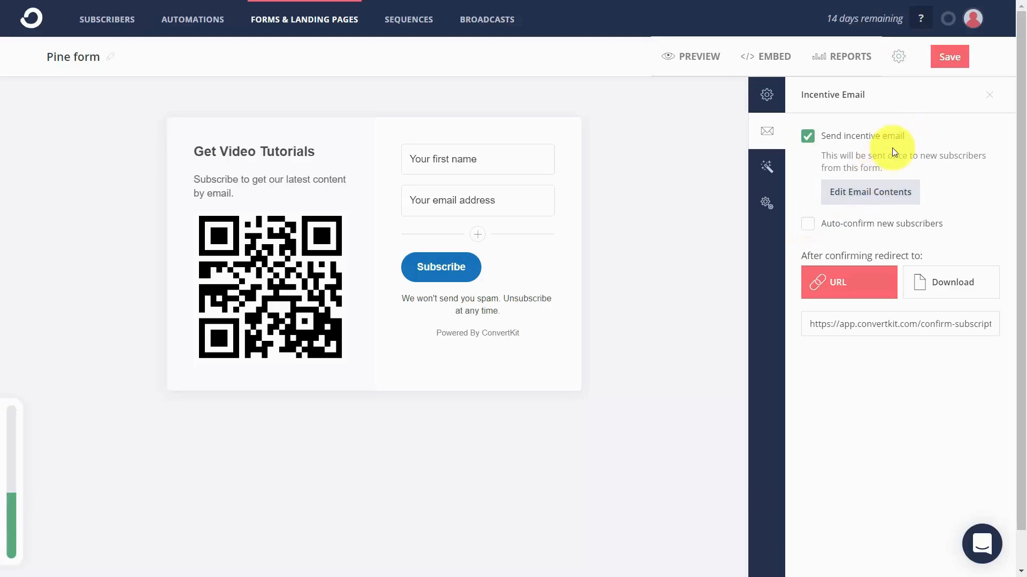
# Open the incentive email's contents and try out the auto-confirm and send incentive email options, restoring both.
pyautogui.click(846, 194)
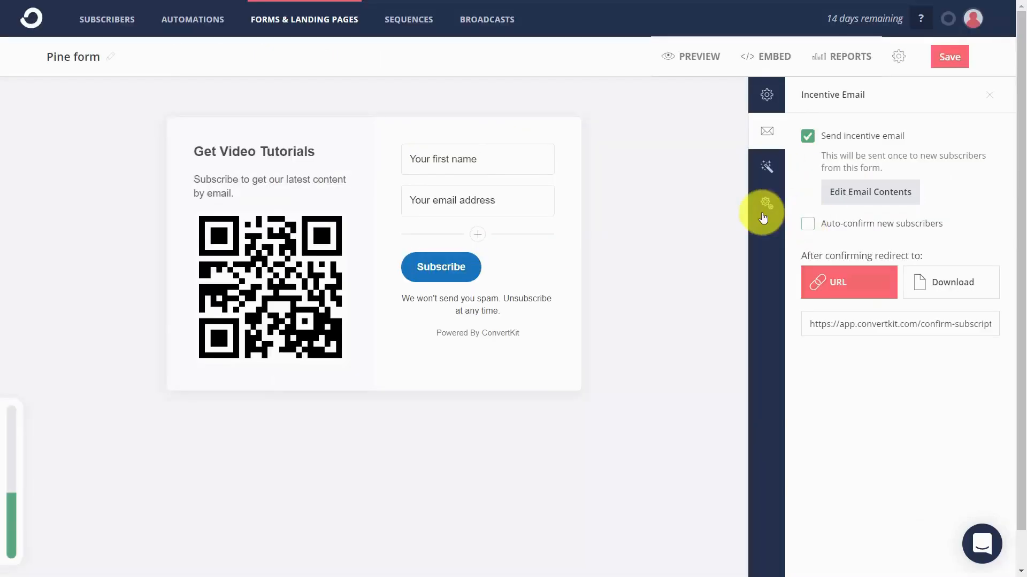
pyautogui.click(808, 228)
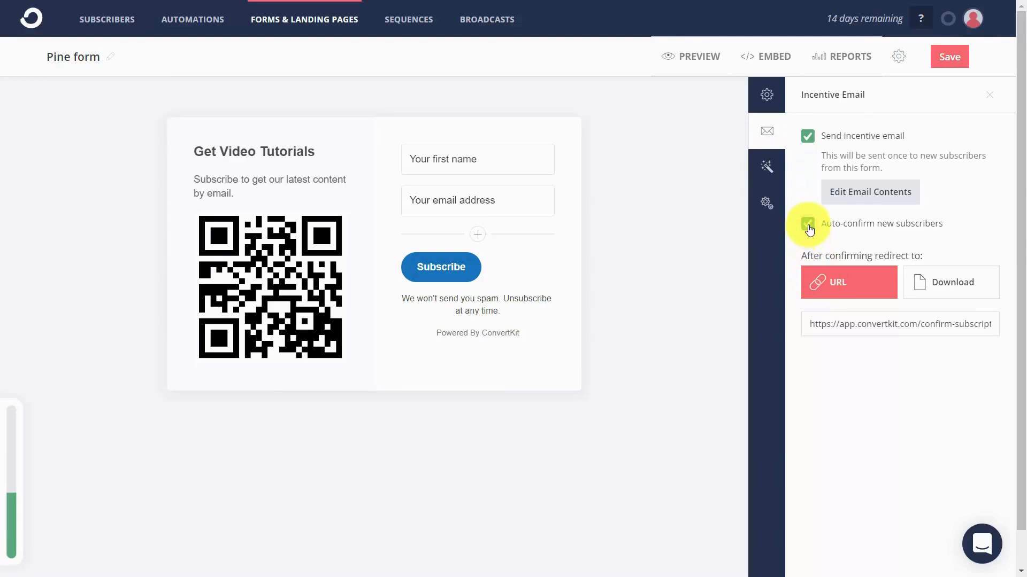
pyautogui.click(809, 137)
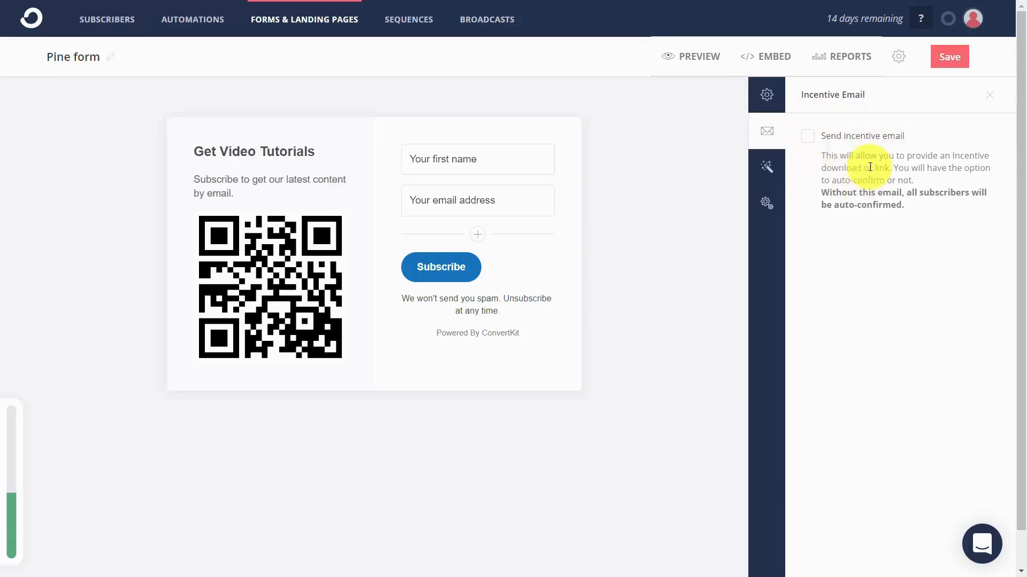
pyautogui.click(806, 135)
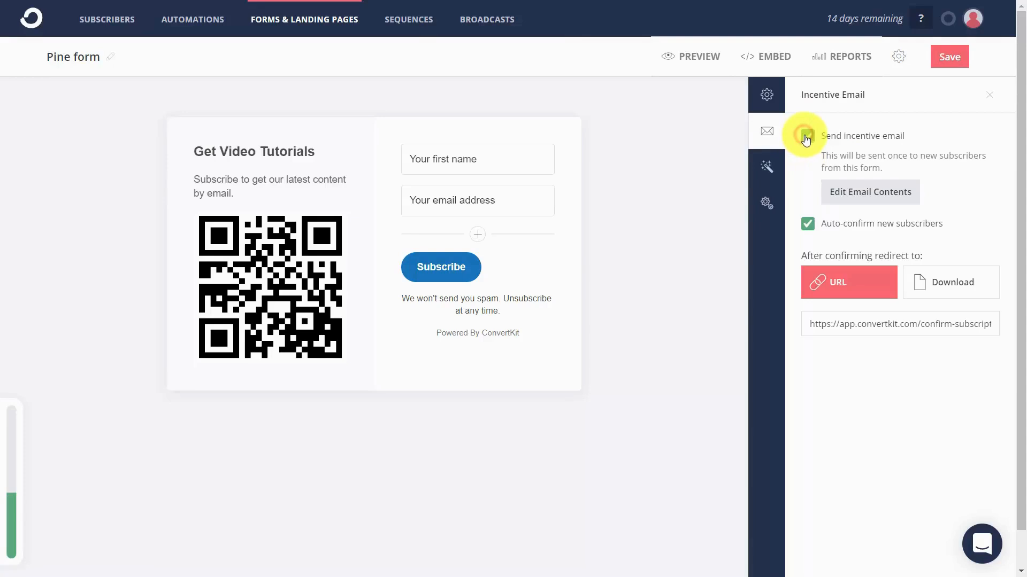
pyautogui.click(808, 224)
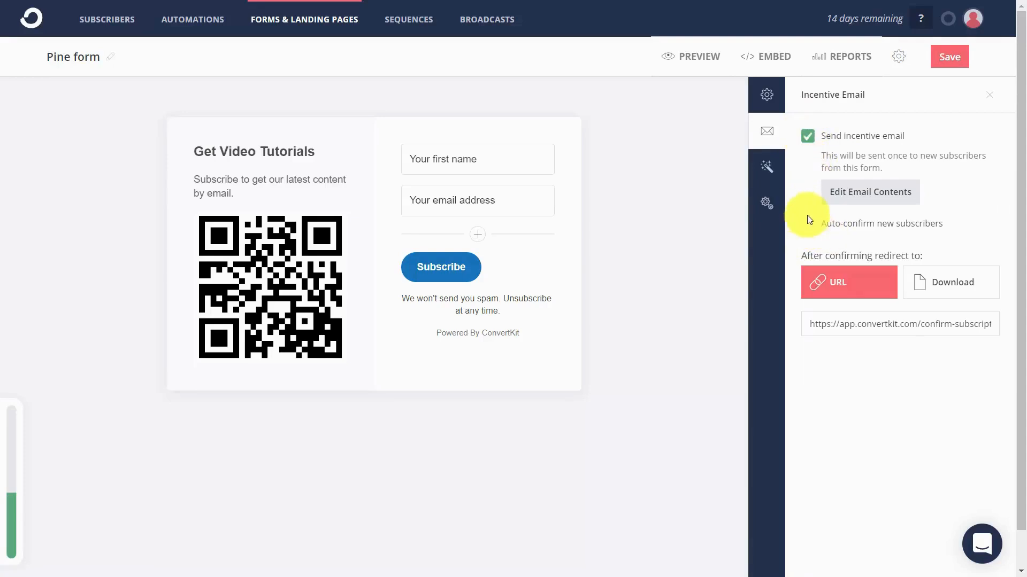
# Enter the website's URL as the after-confirmation redirect, and switch the redirect to a download of Training Guide.pdf.
pyautogui.tripleClick(888, 323)
pyautogui.write('http://thomasduncanone.com')
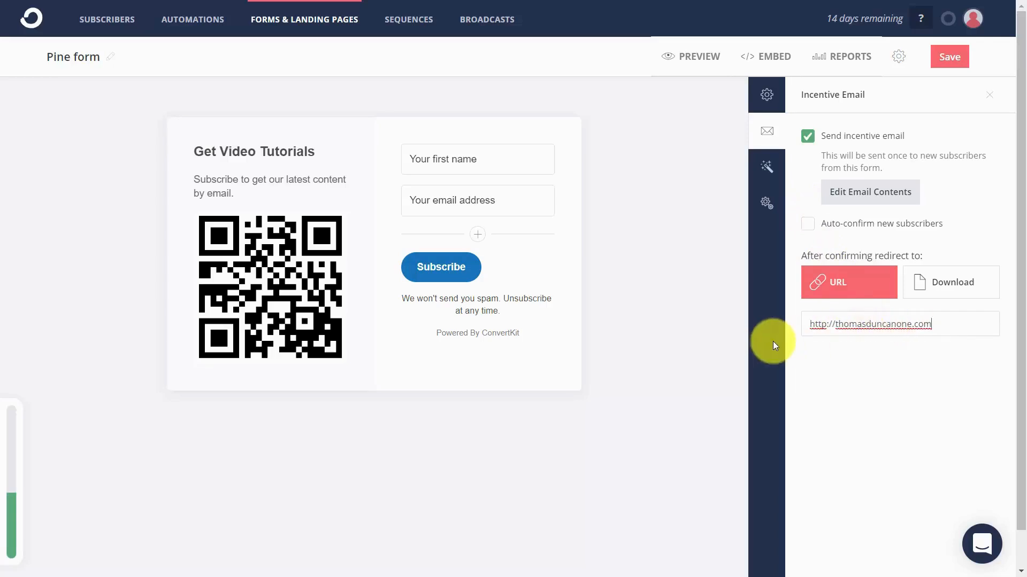
pyautogui.click(926, 288)
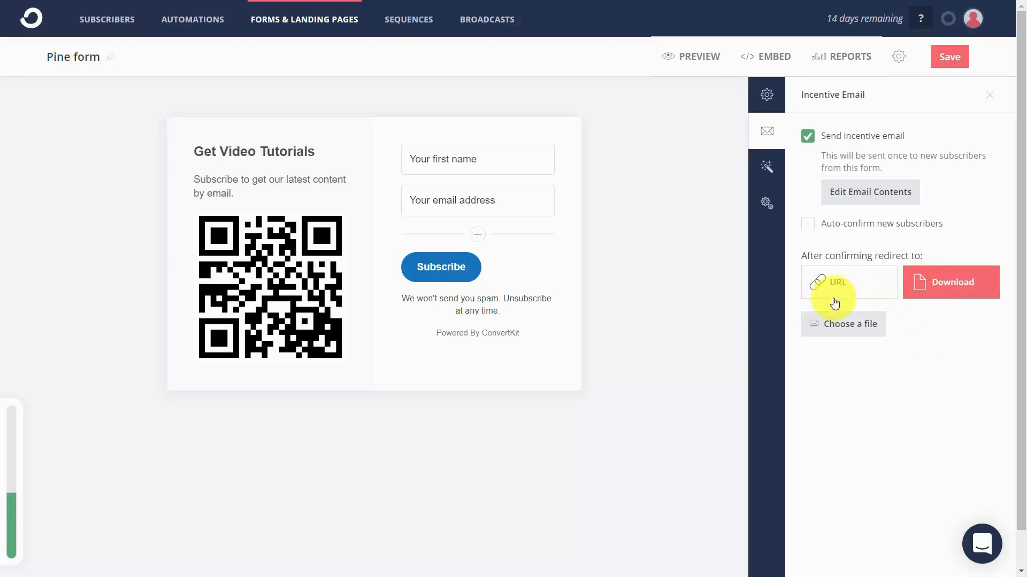
pyautogui.click(843, 324)
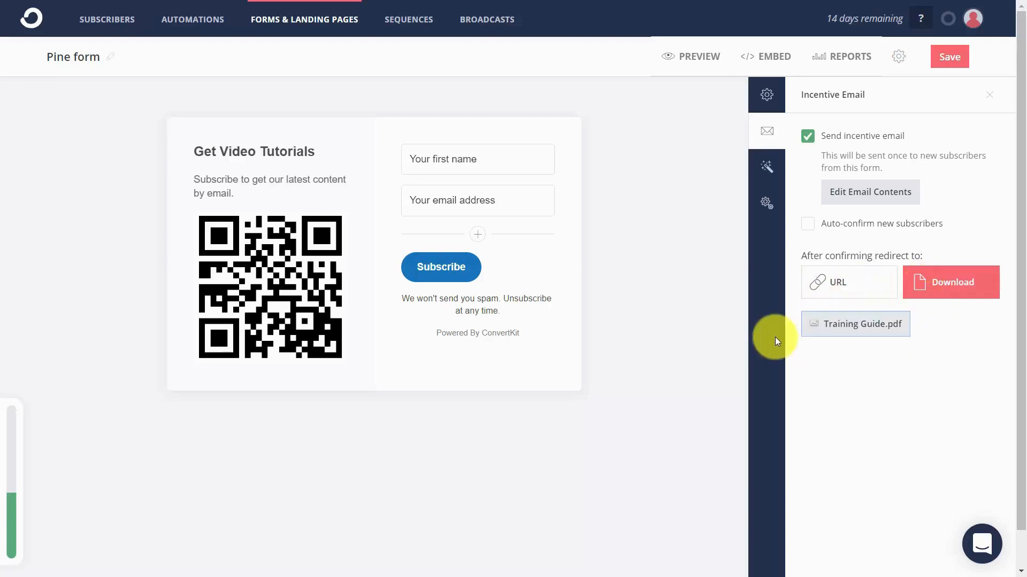
# Look over the form's styles and enable sending subscribers to the thank you page in its advanced settings.
pyautogui.click(767, 174)
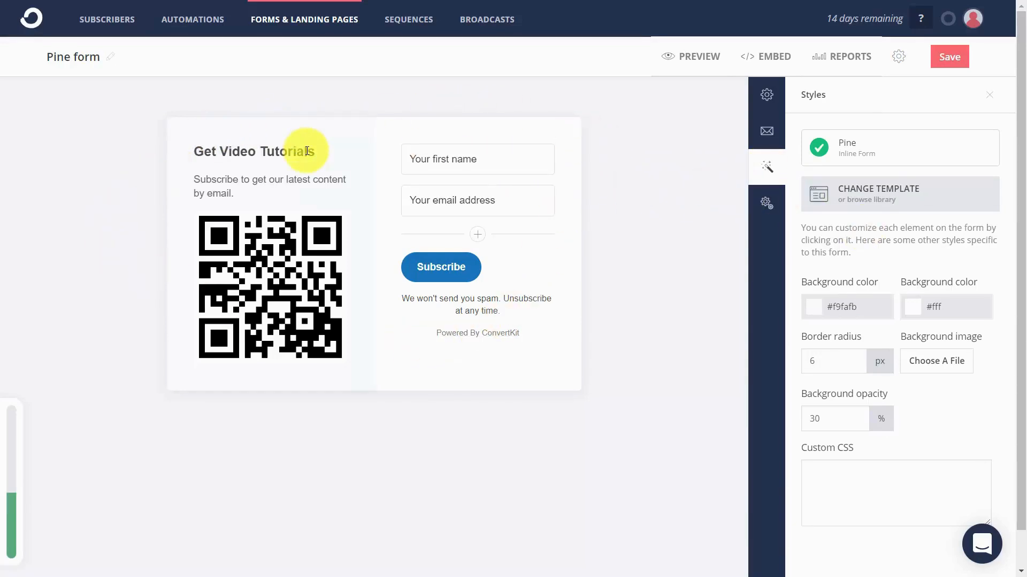
pyautogui.click(766, 204)
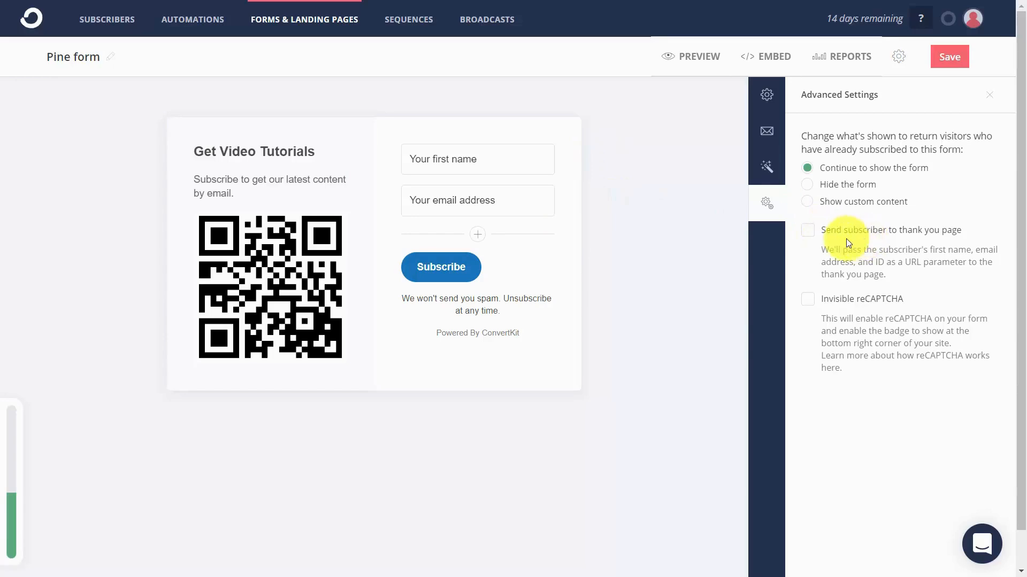
pyautogui.click(807, 235)
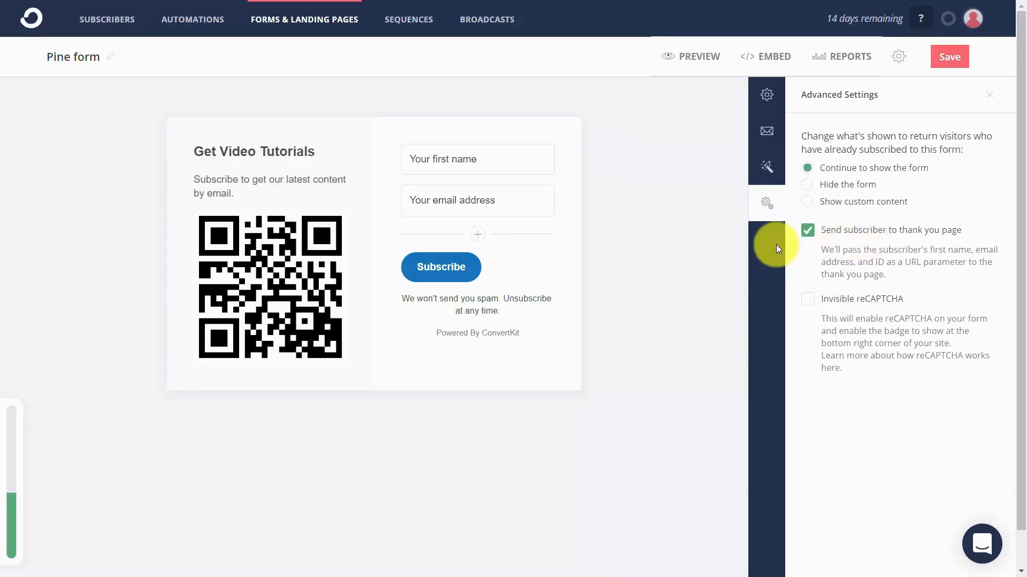
# Try out the invisible reCAPTCHA option, turn it back off, disable sending subscribers to the thank you page, and save the form.
pyautogui.click(807, 299)
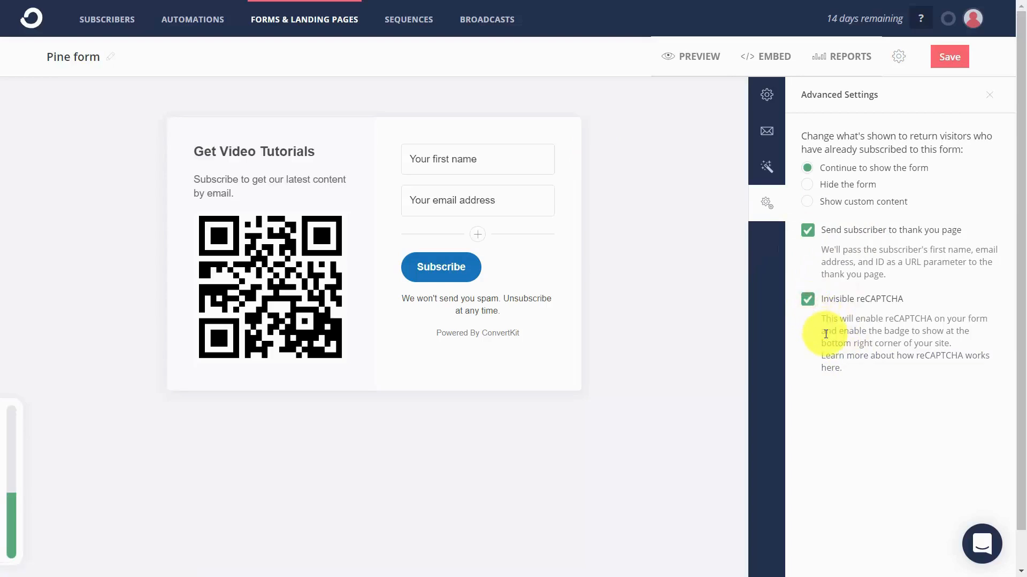
pyautogui.click(808, 299)
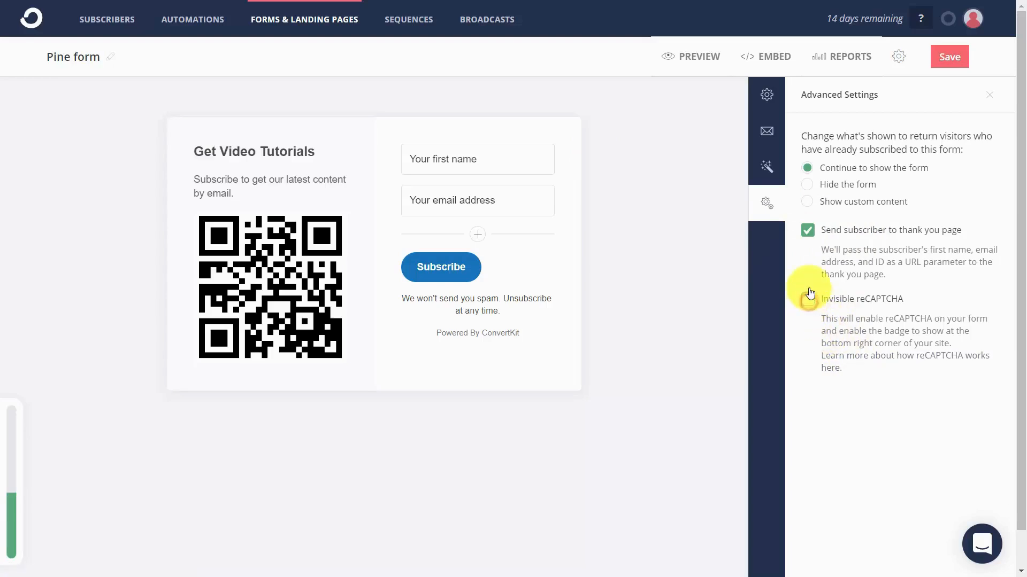
pyautogui.click(808, 224)
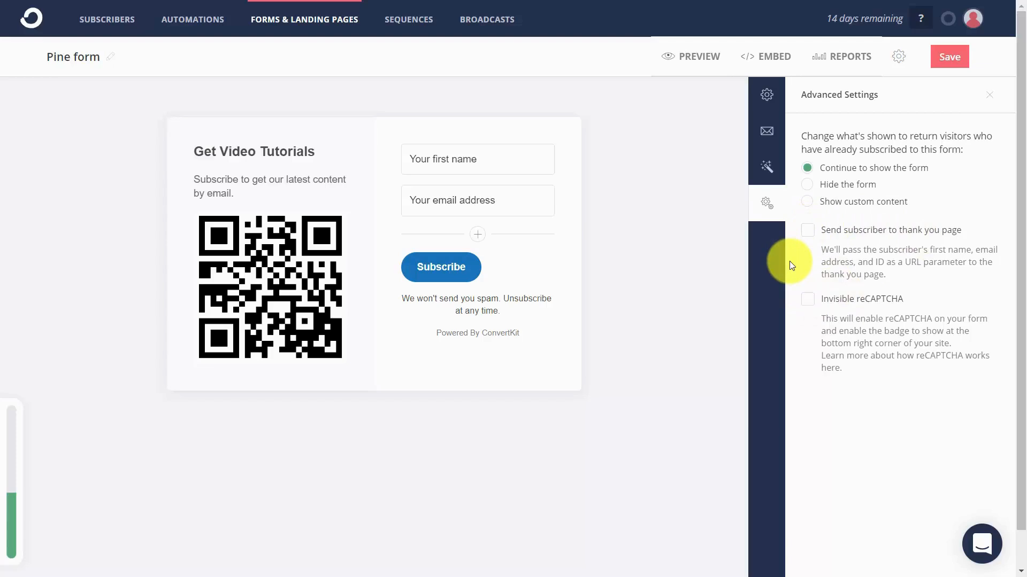
pyautogui.click(948, 56)
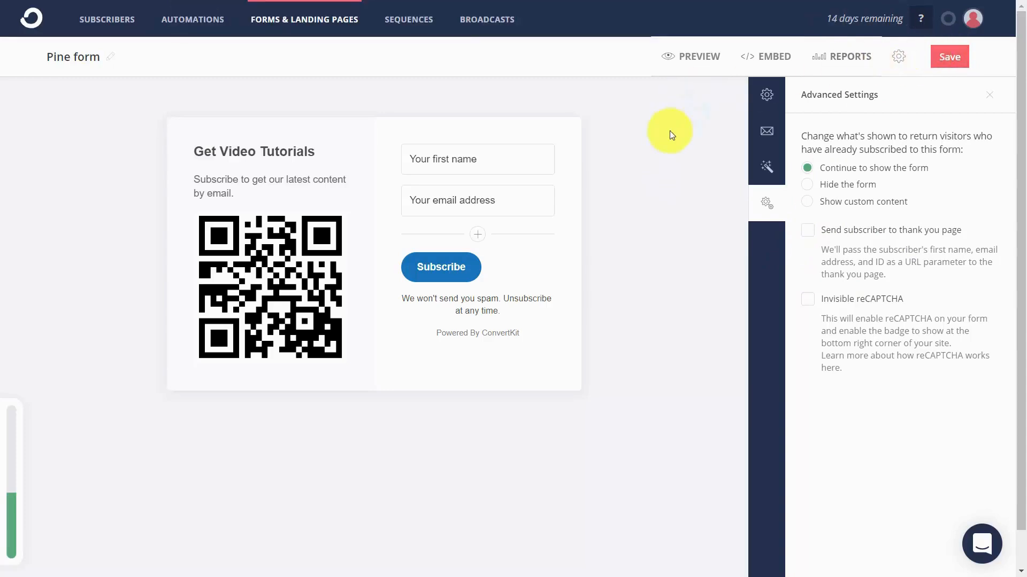
# Preview the Pine form, check its embed options, and save the form.
pyautogui.click(695, 60)
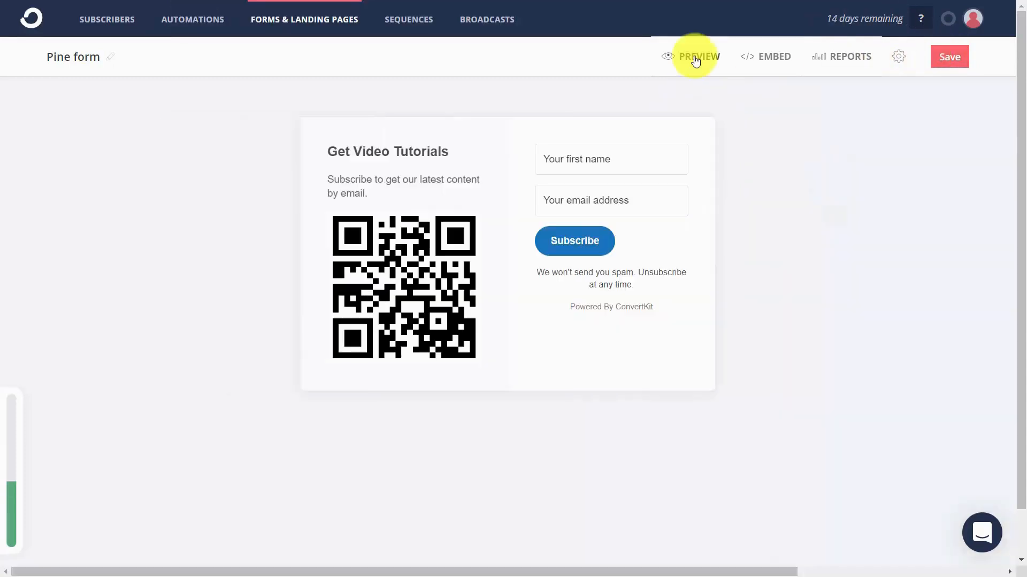
pyautogui.click(771, 58)
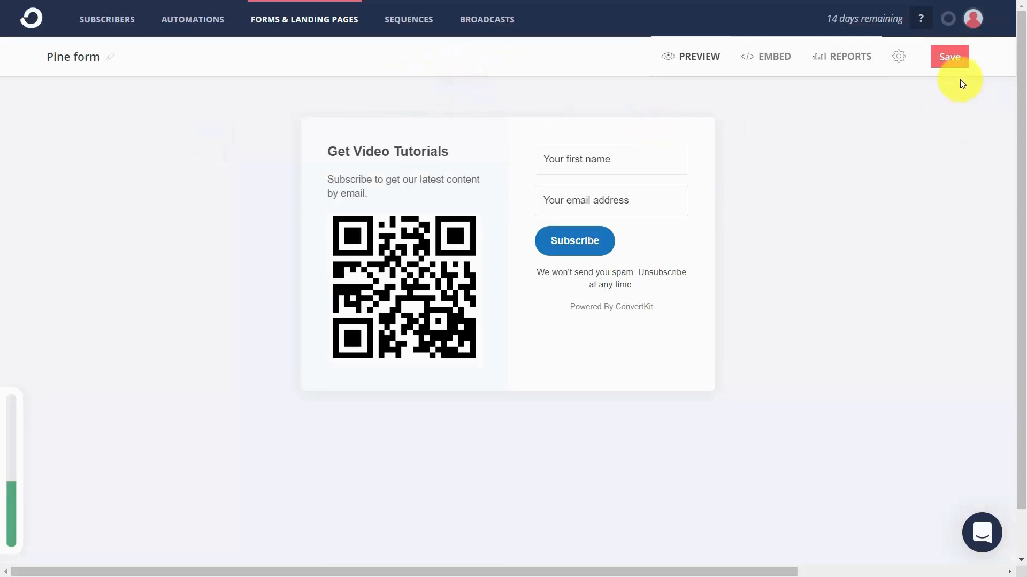
pyautogui.click(950, 61)
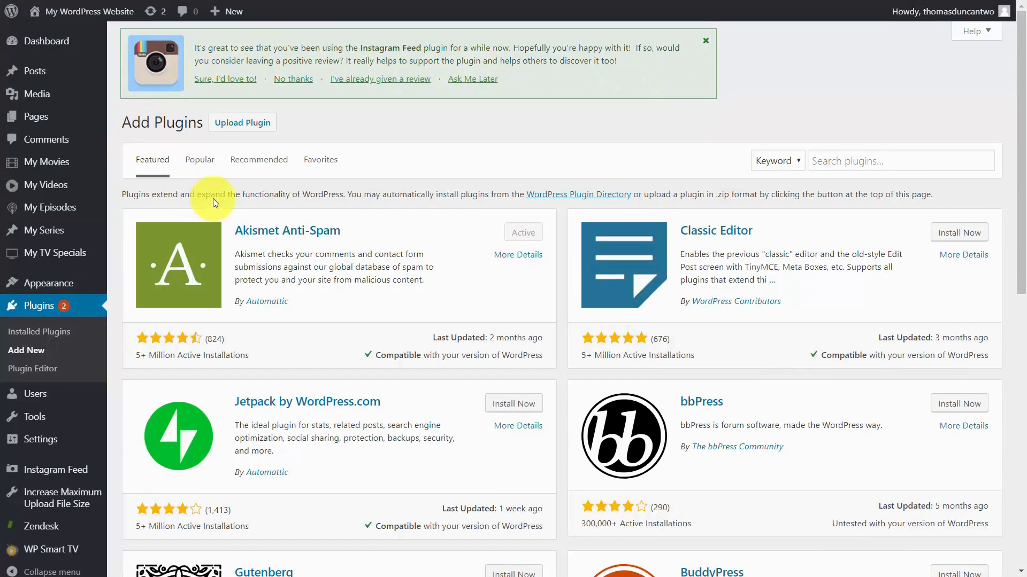
# Switch to WordPress, search the plugin directory for convertkit, and install and activate the ConvertKit plugin.
pyautogui.click(826, 163)
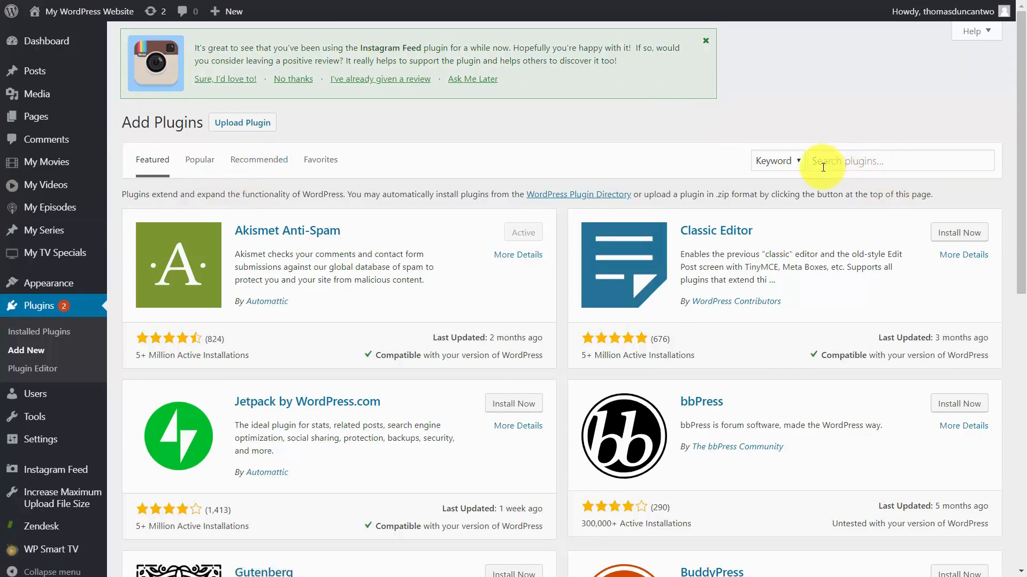
pyautogui.write('convertkit')
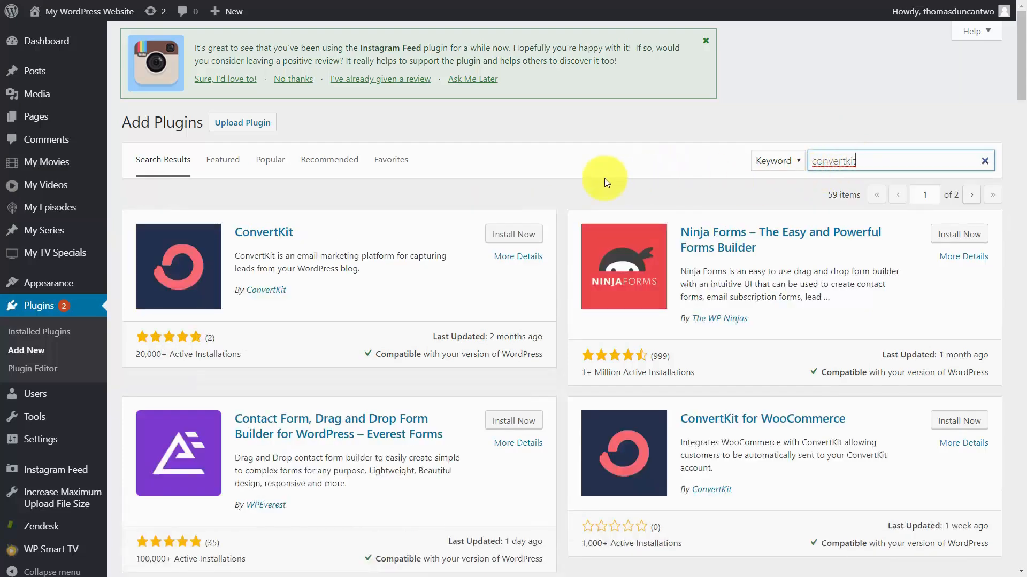
pyautogui.click(510, 237)
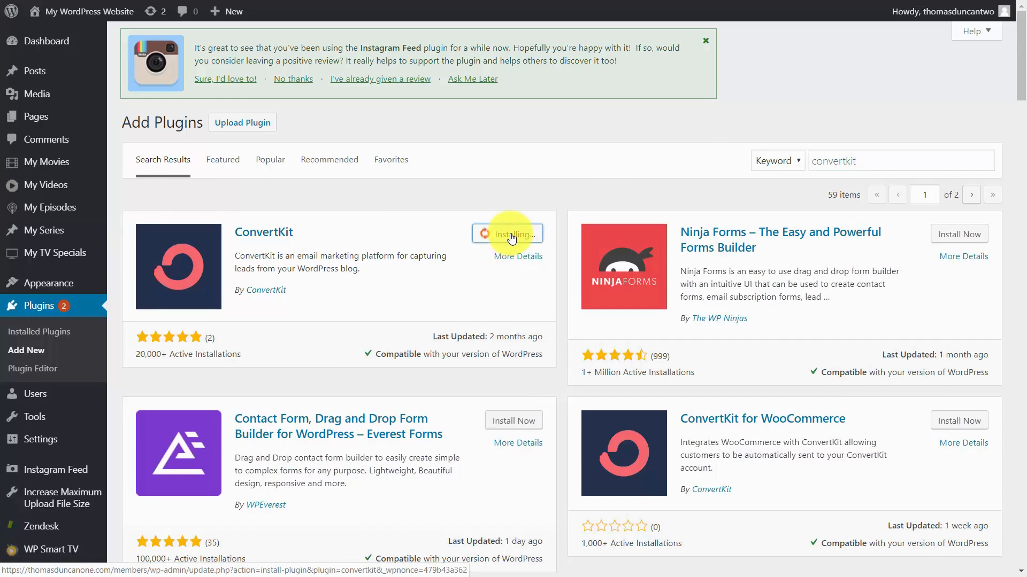
pyautogui.click(516, 236)
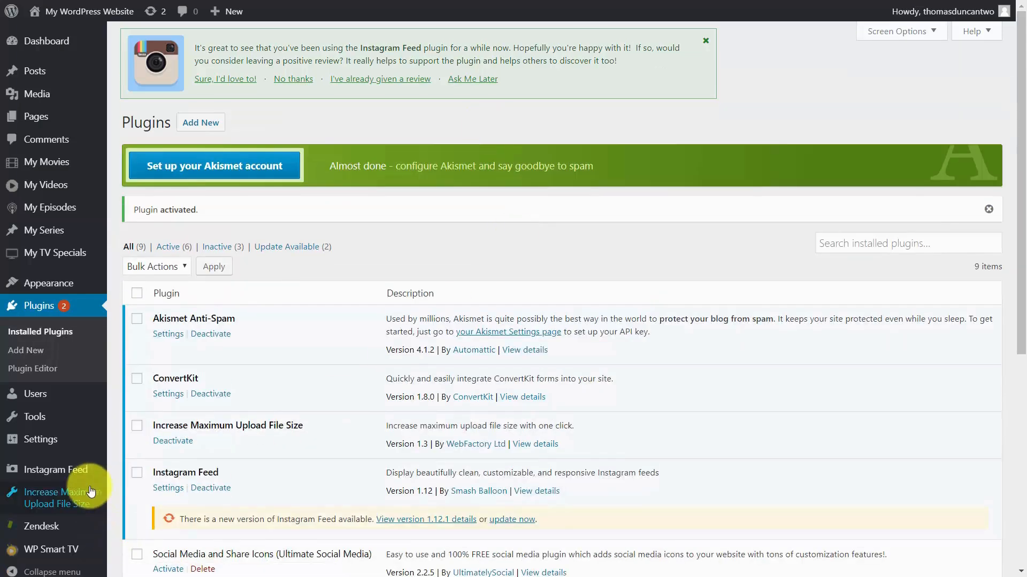
# Open the ConvertKit plugin's settings in WordPress and paste in the API key from the ConvertKit account settings.
pyautogui.moveTo(61, 437)
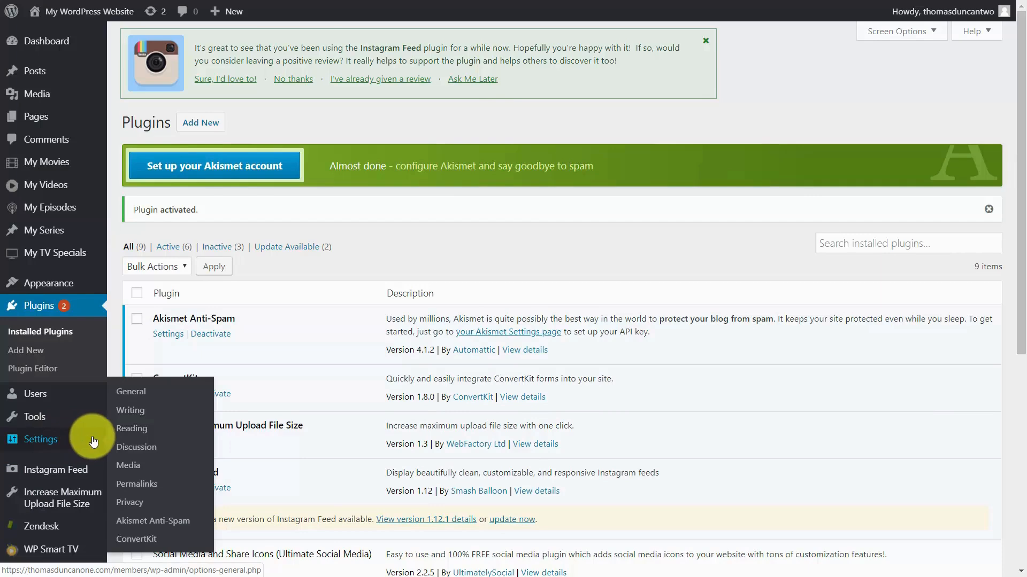
pyautogui.click(144, 541)
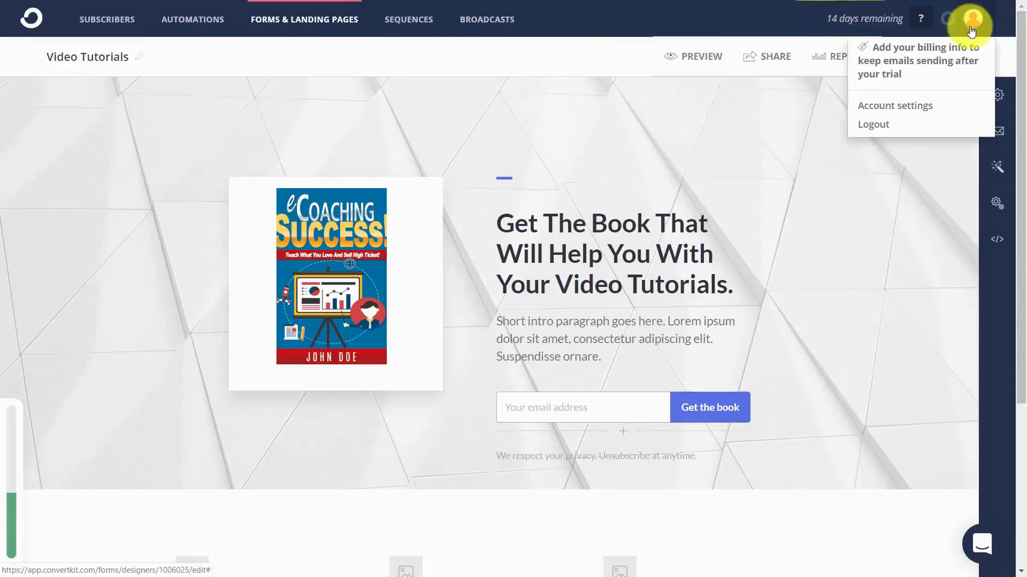
pyautogui.click(898, 107)
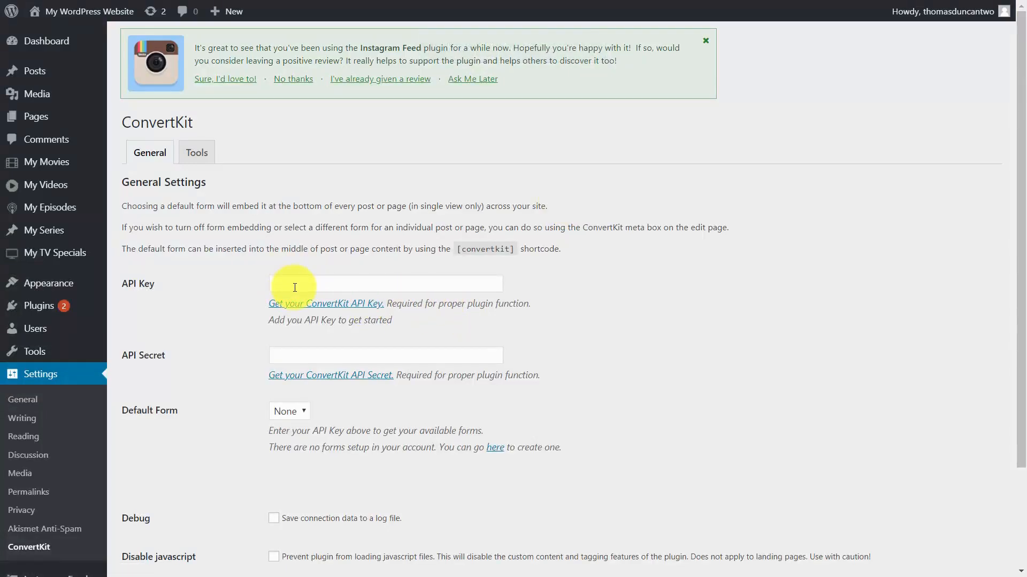
pyautogui.click(294, 288)
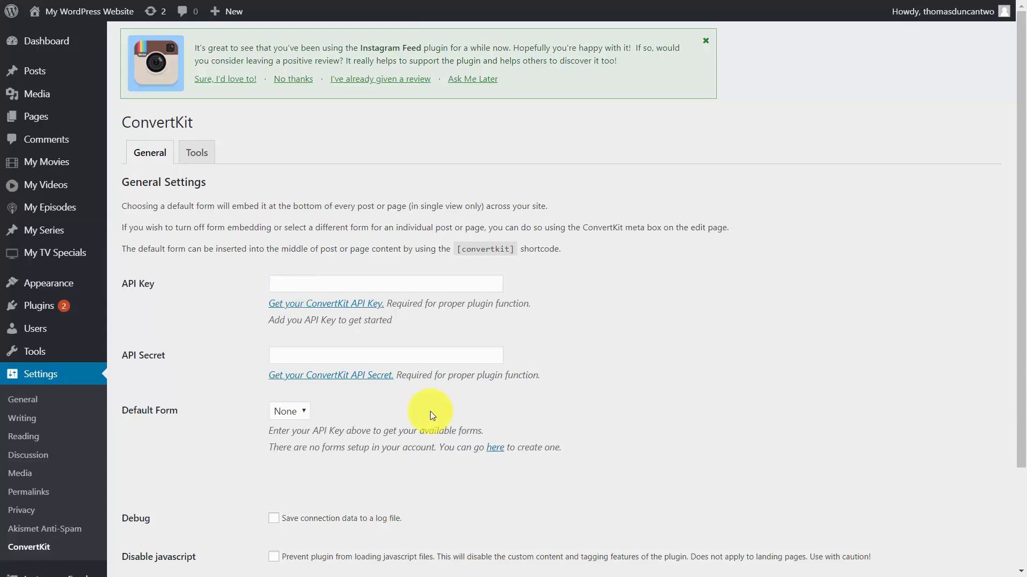
pyautogui.hotkey('ctrl', 'v')
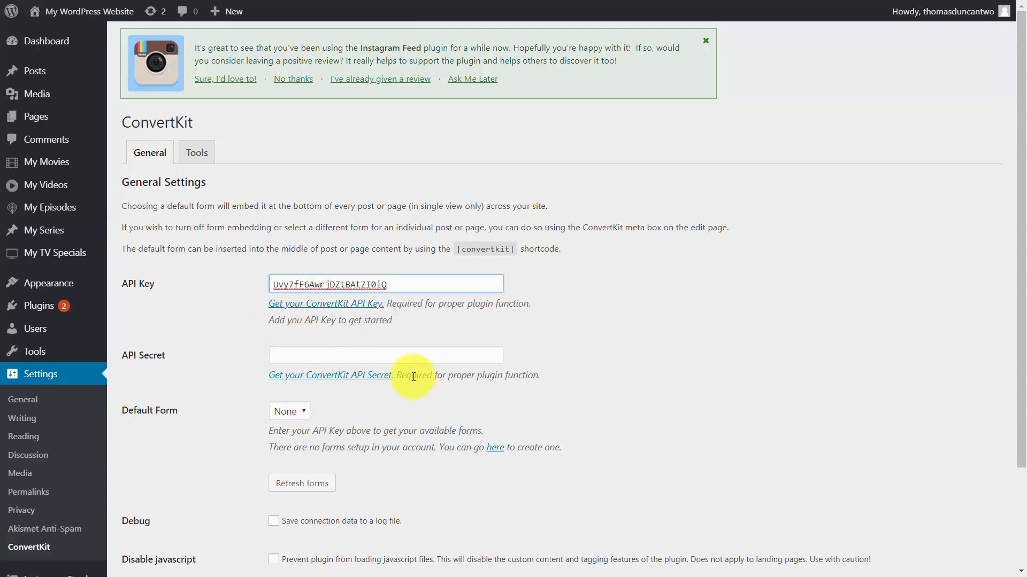
# Reveal and copy the API secret in the ConvertKit account, paste it into the WordPress plugin's settings, and save them.
pyautogui.hotkey('alt', 'Tab')
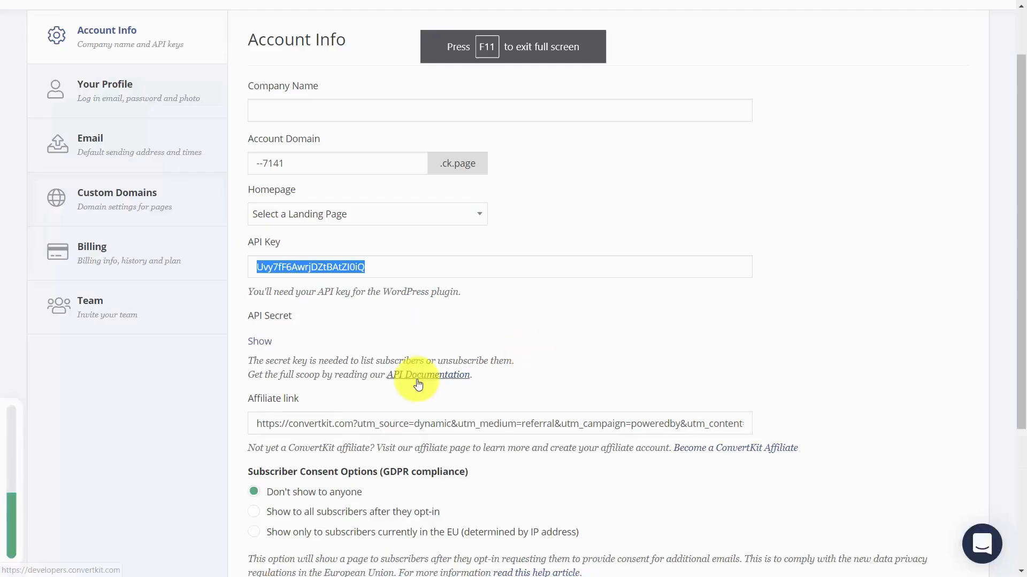
pyautogui.click(264, 345)
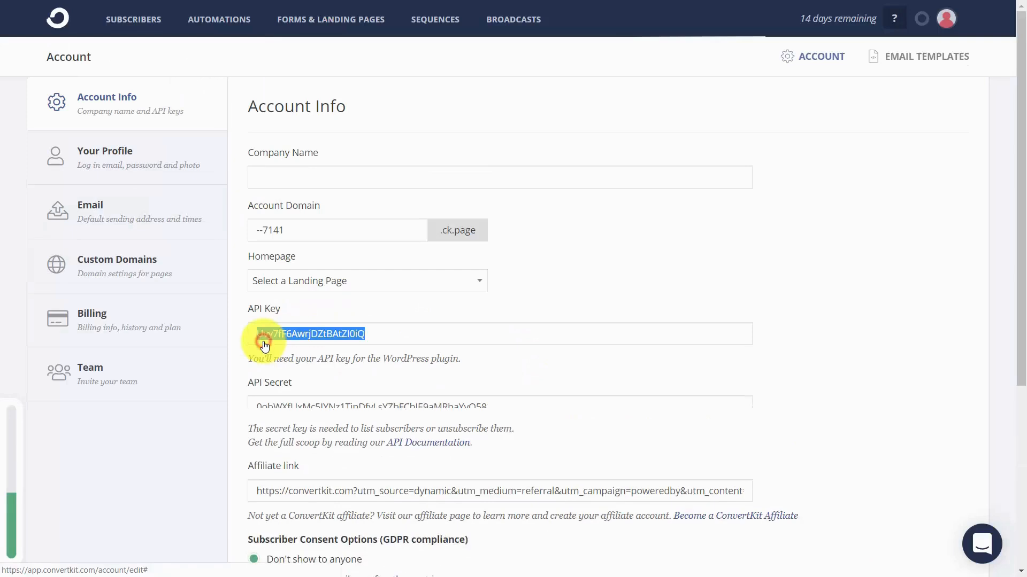
pyautogui.doubleClick(384, 409)
pyautogui.rightClick(384, 410)
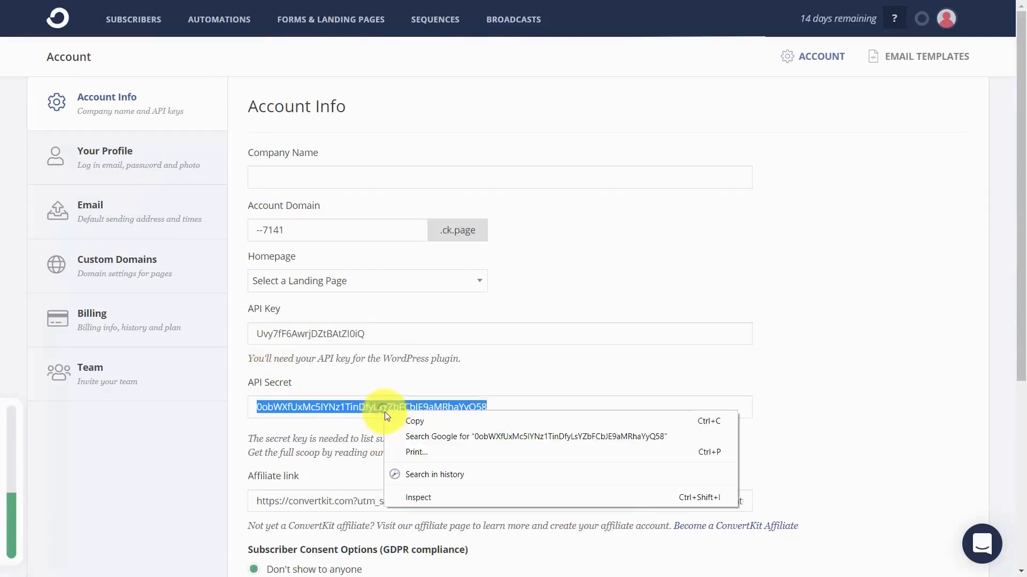
pyautogui.click(407, 423)
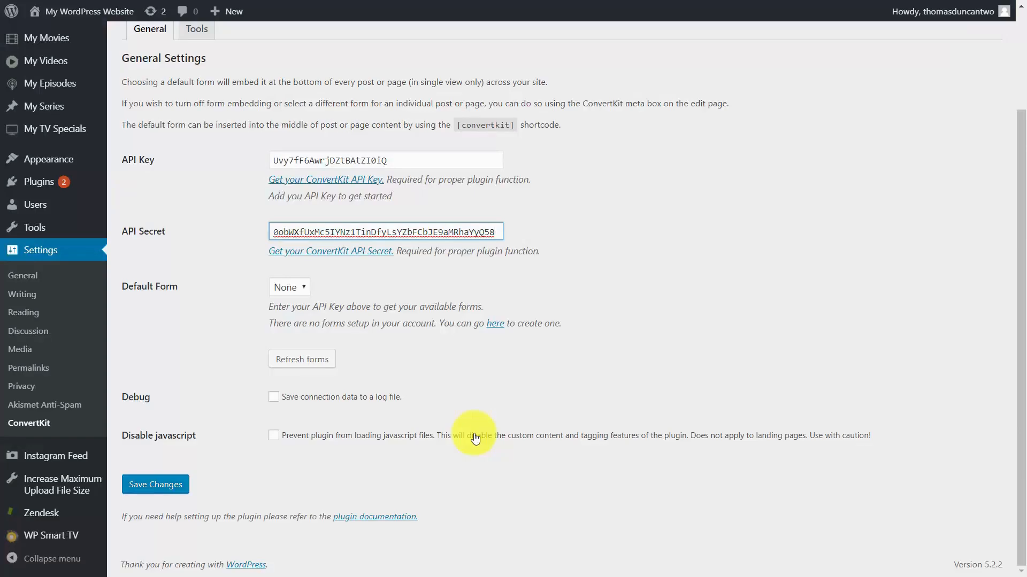
pyautogui.click(155, 488)
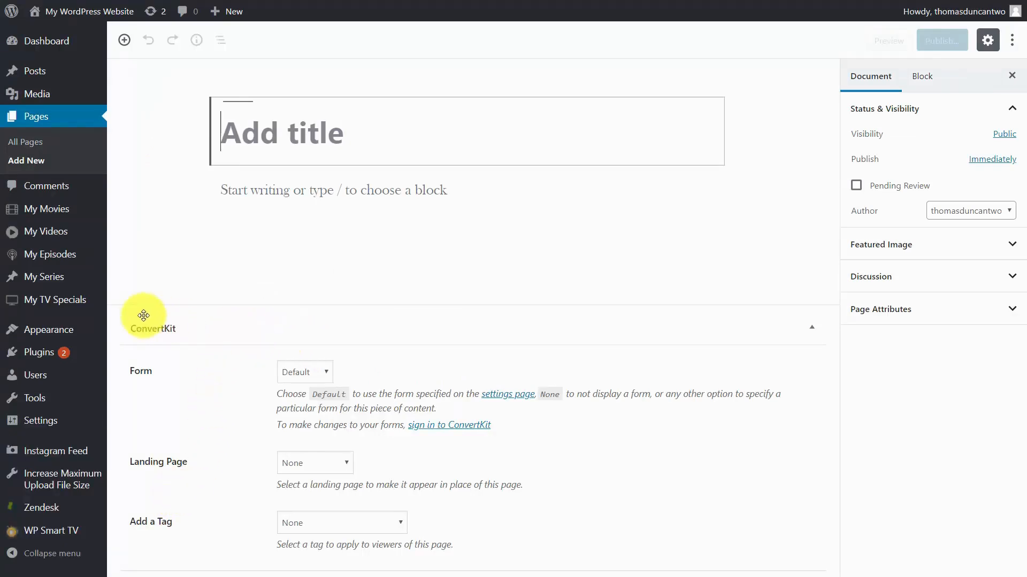
# Assign the Video Tutorials landing page to the new WordPress page, title it Landing Page, publish it, and view it.
pyautogui.click(335, 462)
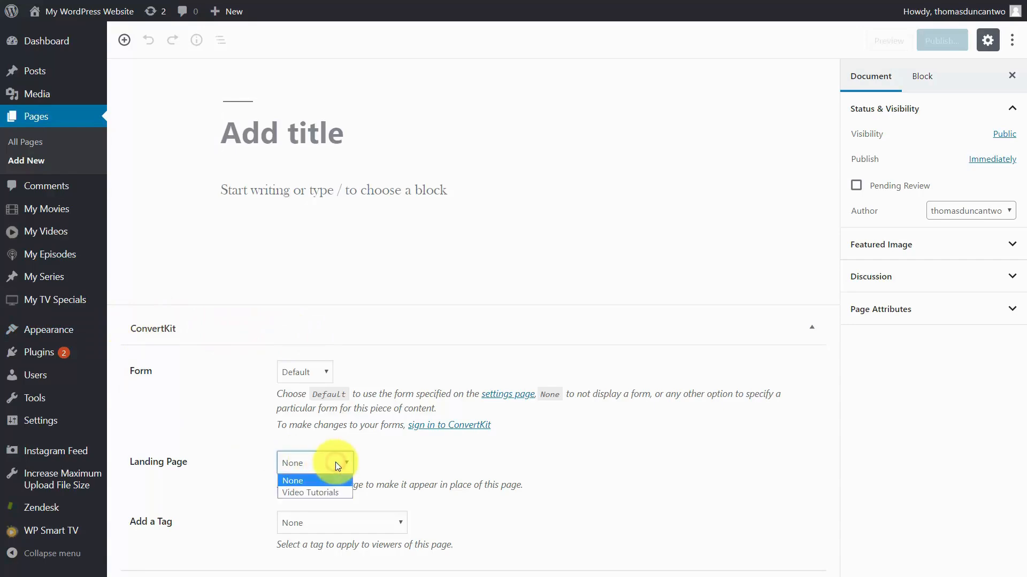
pyautogui.click(335, 494)
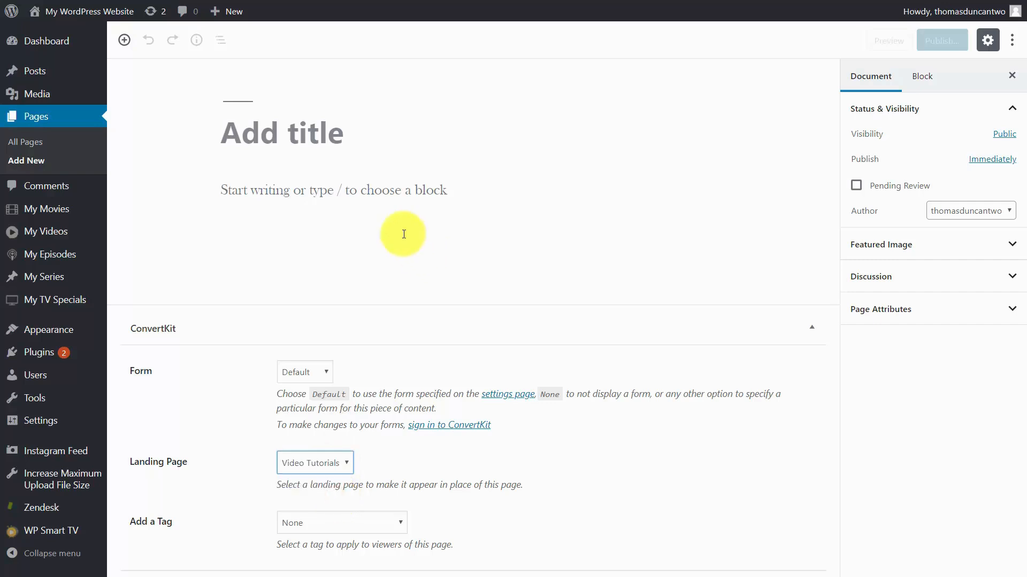
pyautogui.click(333, 144)
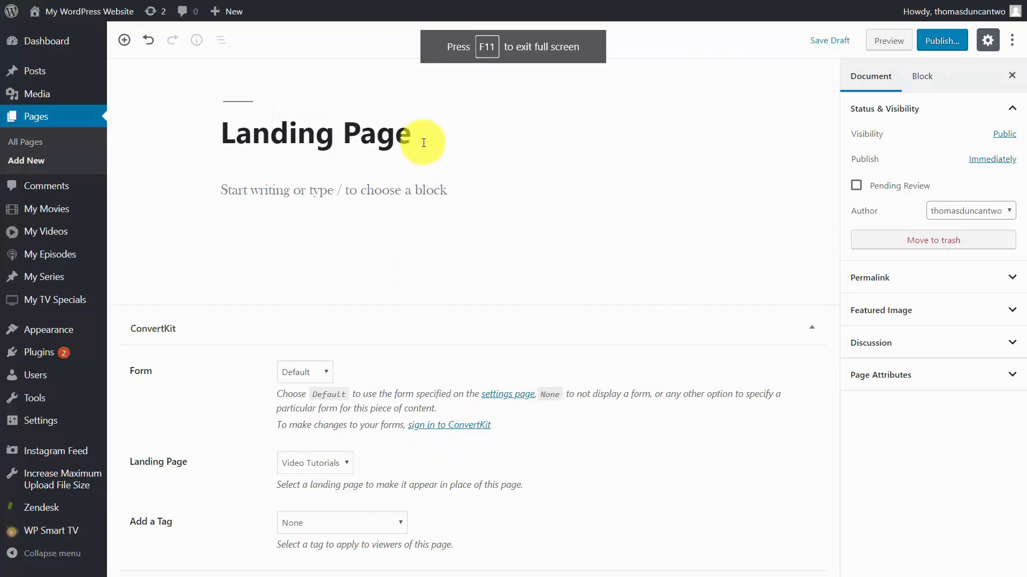
pyautogui.click(942, 41)
pyautogui.click(935, 41)
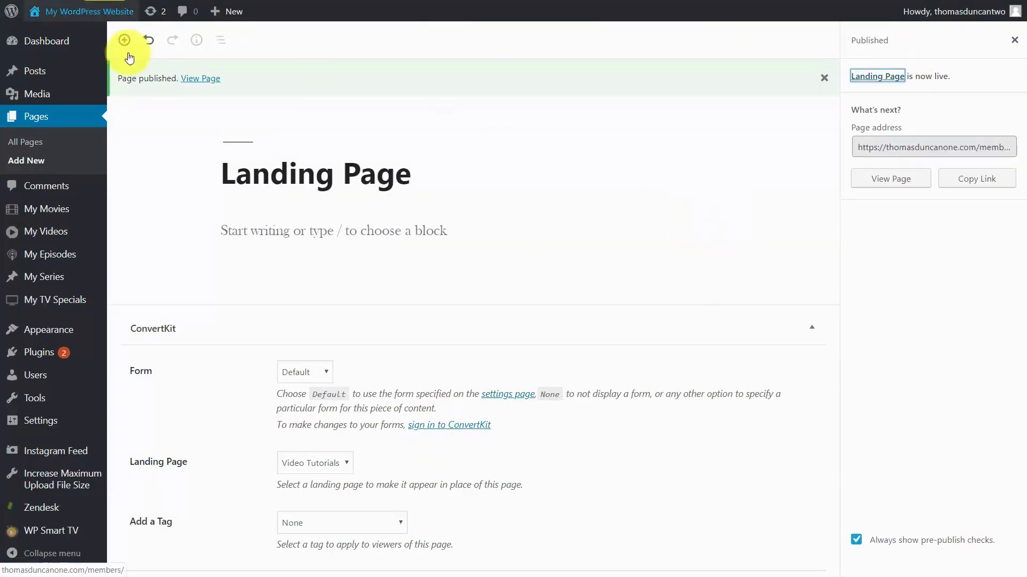
pyautogui.click(191, 88)
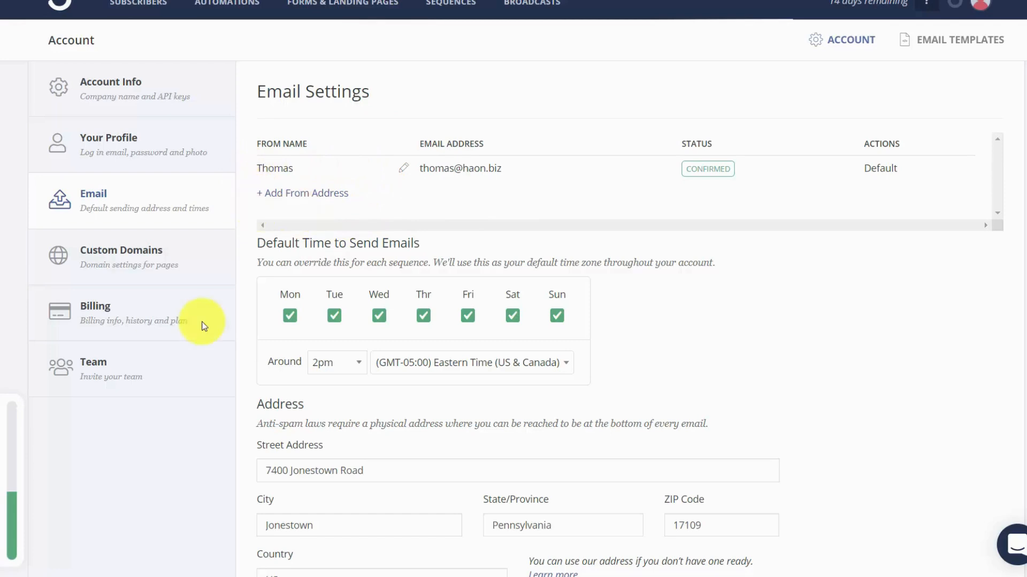
pyautogui.scroll(-5, 298, 214)
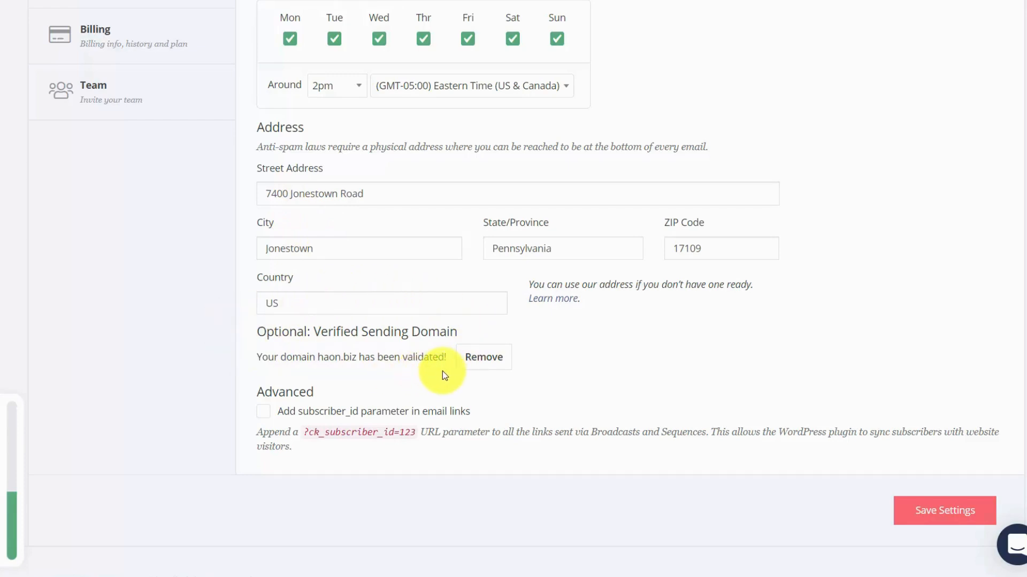
pyautogui.scroll(5, 442, 374)
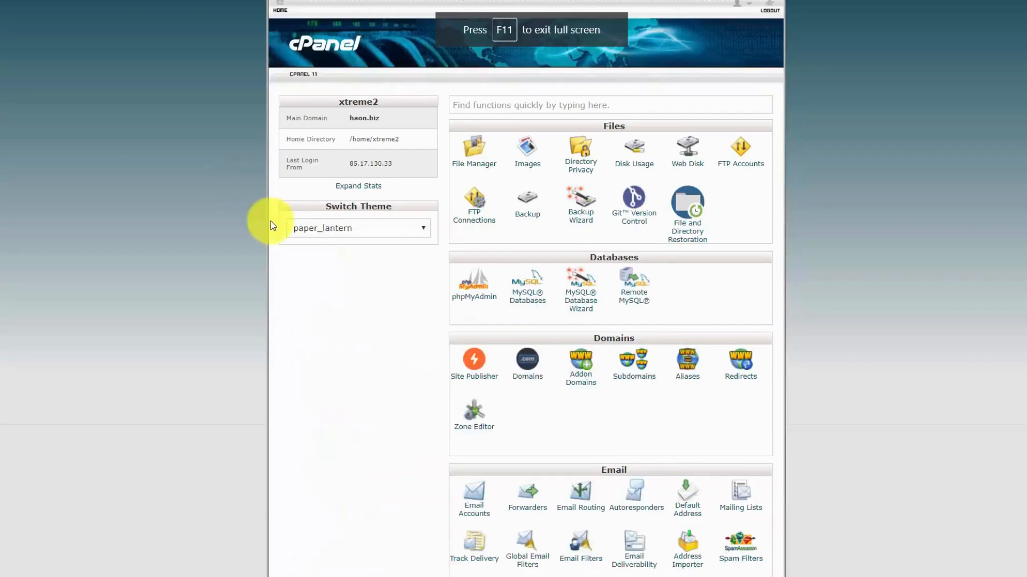
# Create a new email account on the haon.biz domain in cPanel, entering the sender's name as the username and an account password.
pyautogui.scroll(-3, 300, 277)
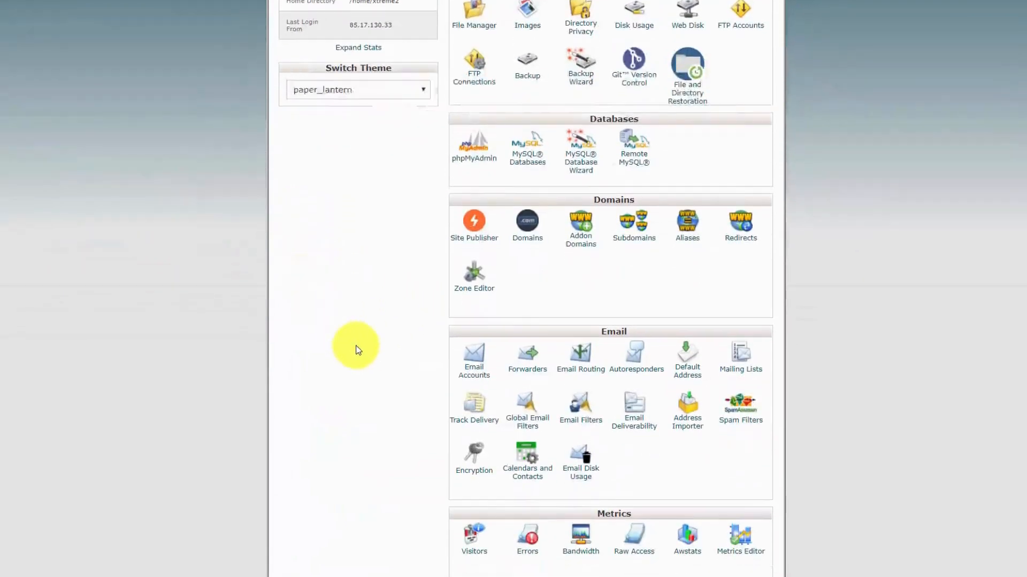
pyautogui.click(465, 375)
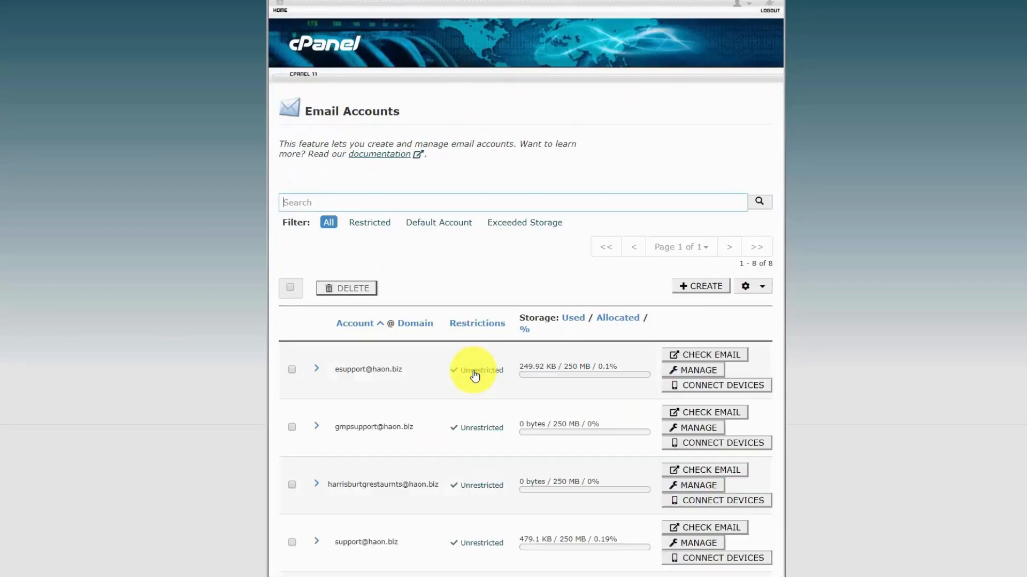
pyautogui.click(682, 288)
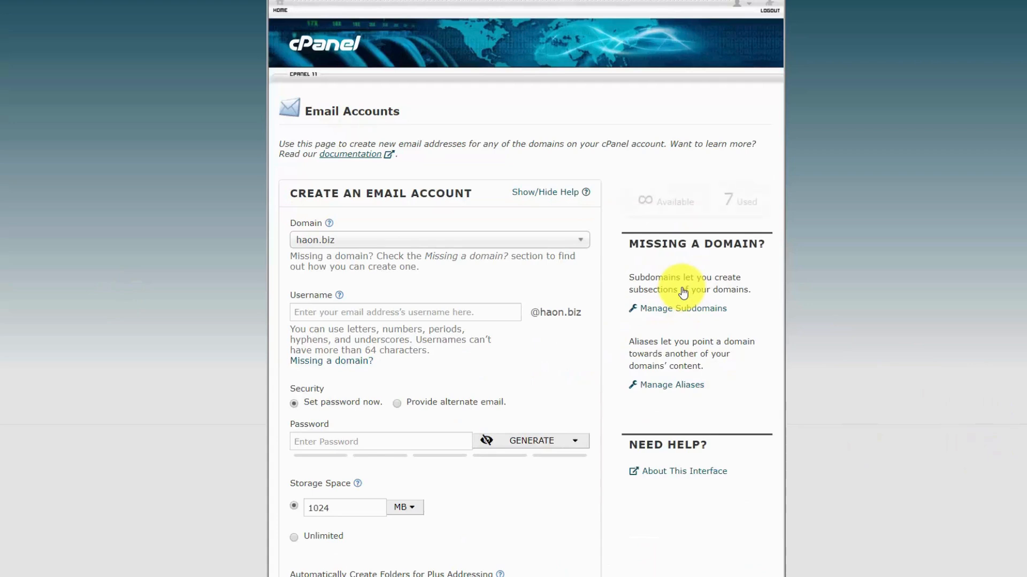
pyautogui.click(384, 309)
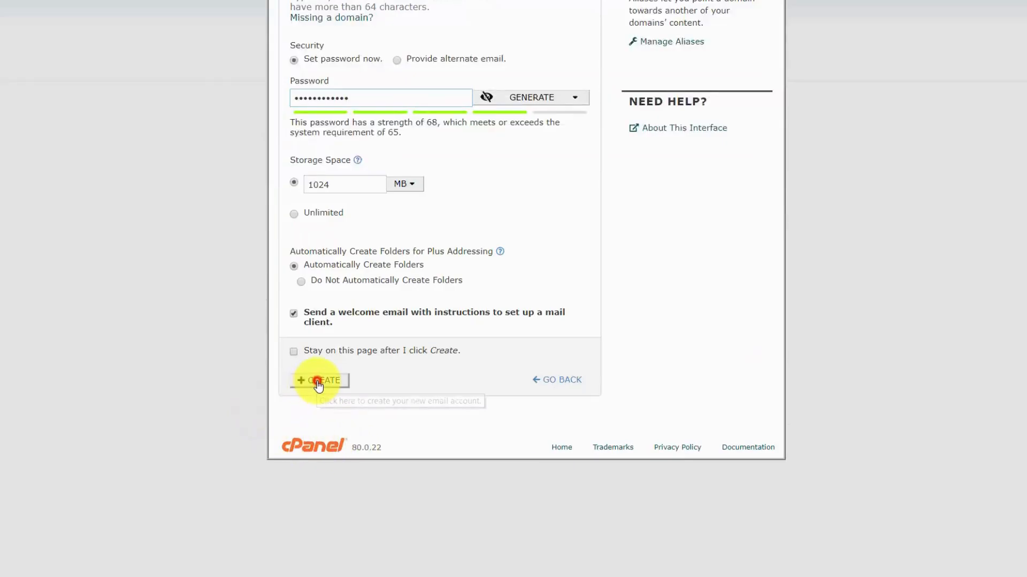
pyautogui.click(318, 382)
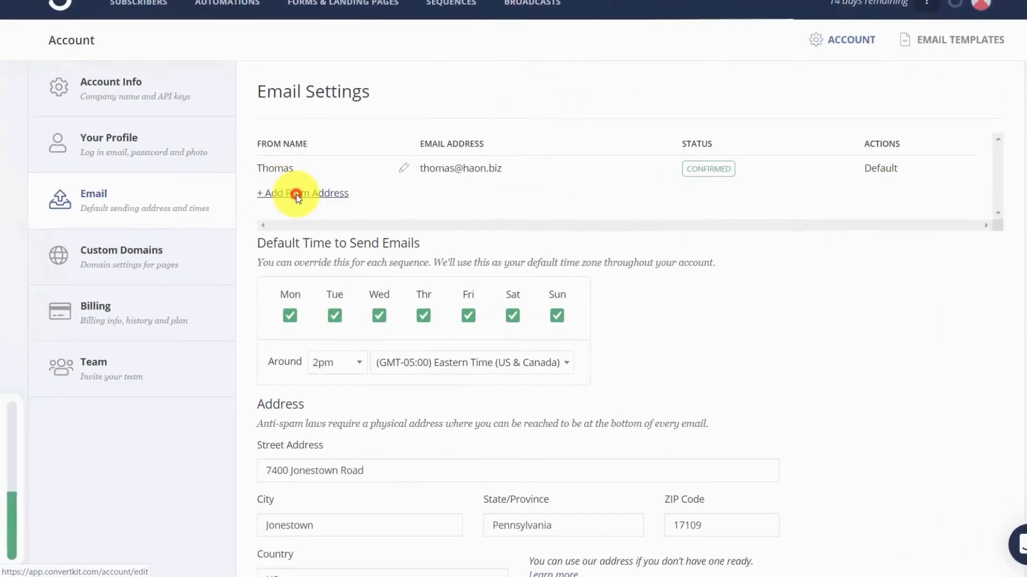
# Add a from address in ConvertKit's email settings with the sender's full name and new email address.
pyautogui.click(295, 193)
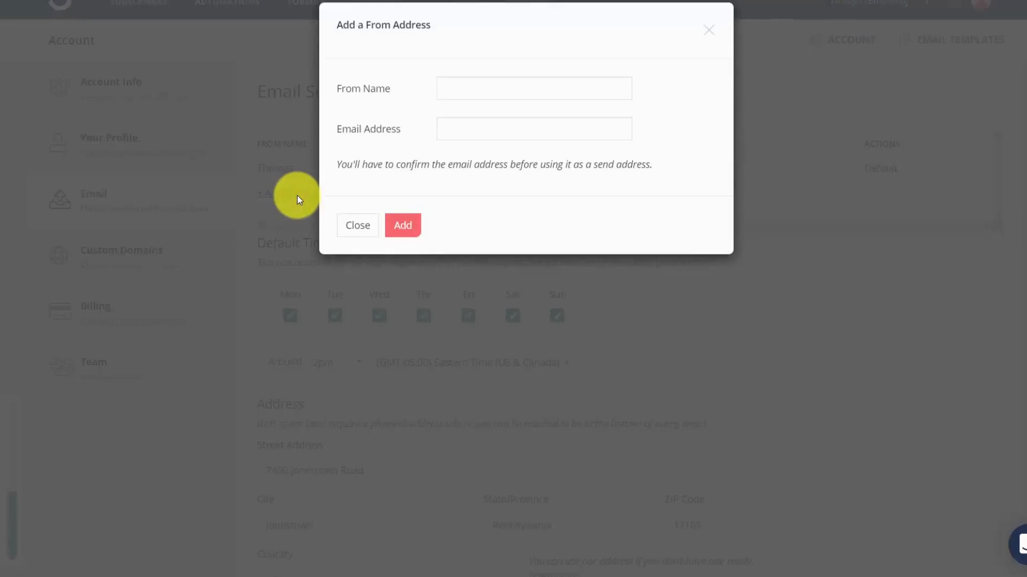
pyautogui.click(484, 90)
pyautogui.press('Tab')
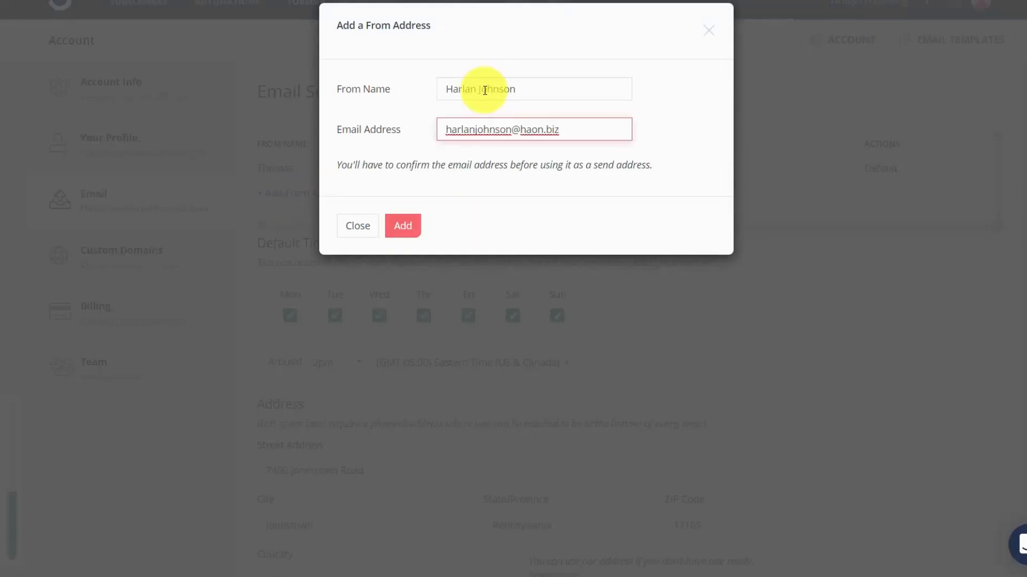
pyautogui.click(409, 227)
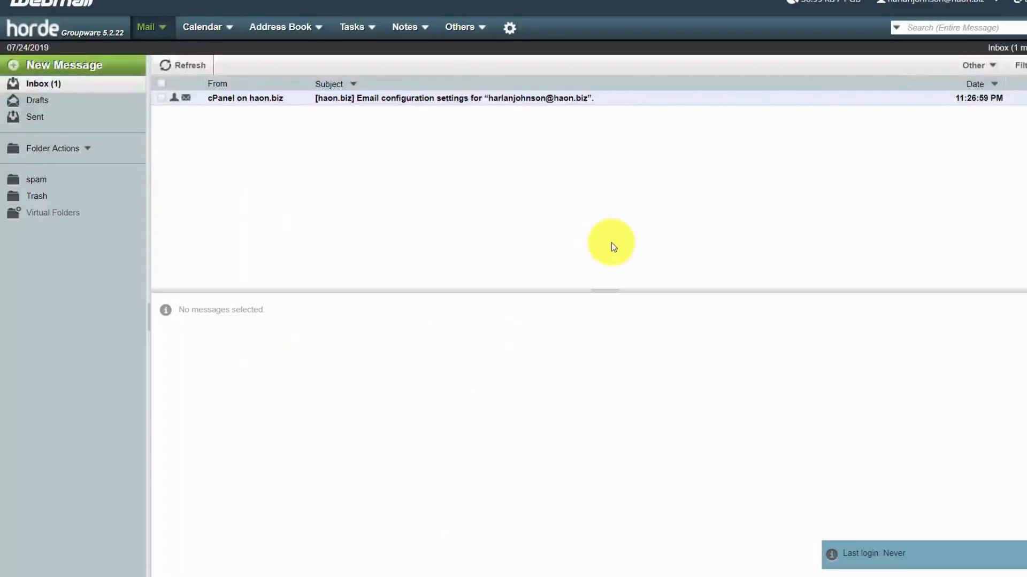
# Switch to the new account's webmail, refresh the inbox, and open the message for verifying the email address with ConvertKit.
pyautogui.click(188, 68)
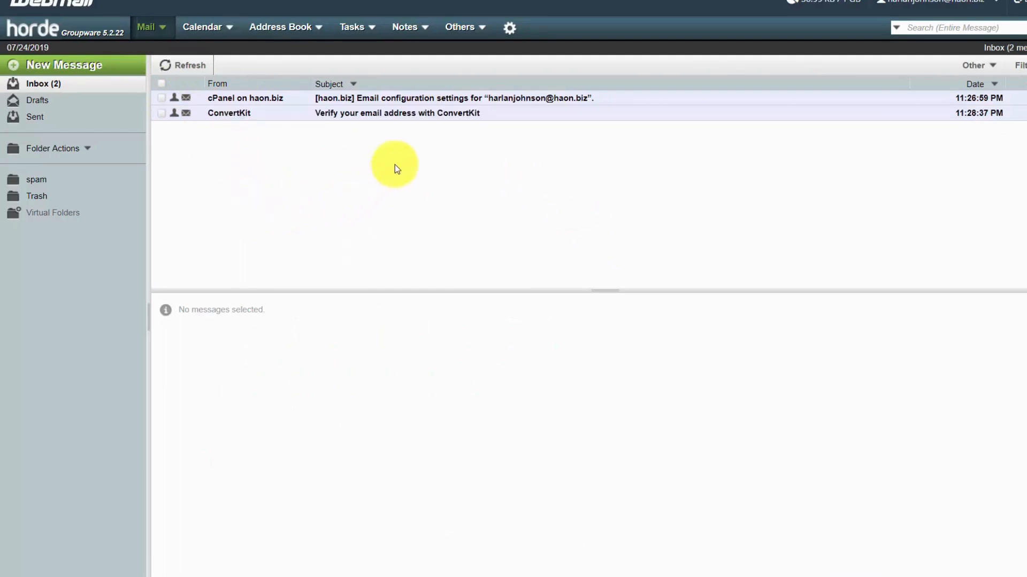
pyautogui.click(409, 115)
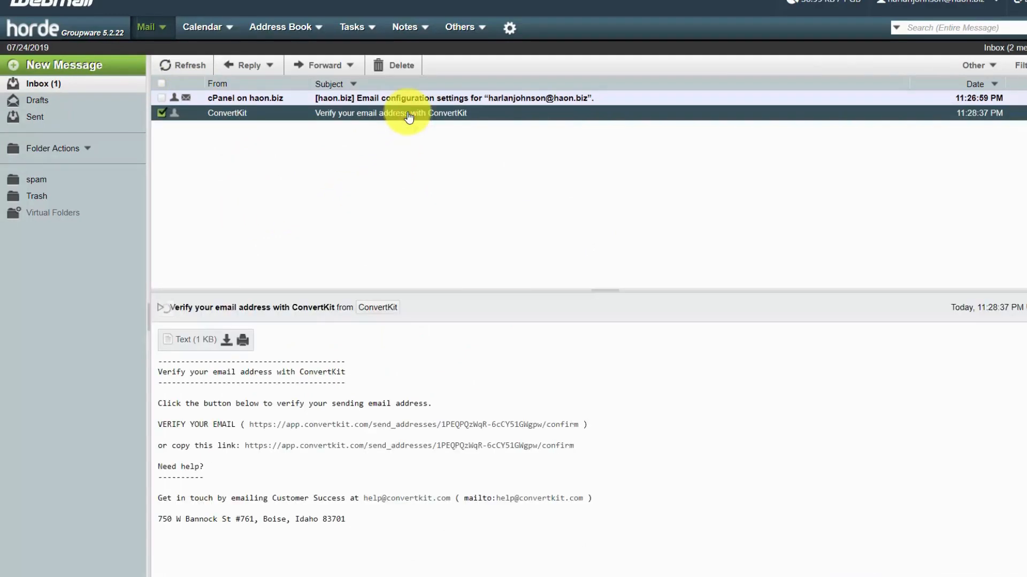